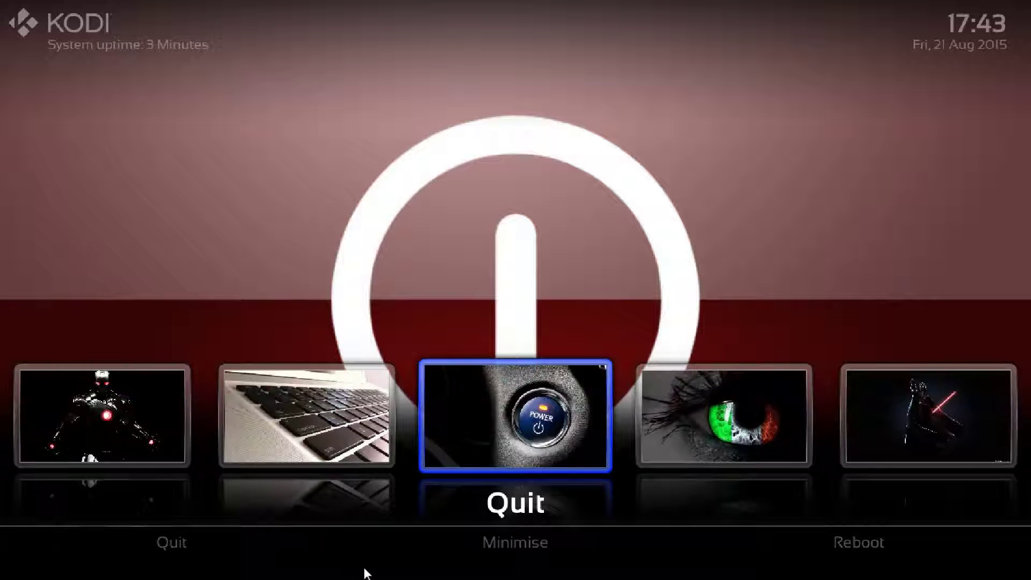
# - Open the File manager from the Settings section of the home screen
pyautogui.press('Left')
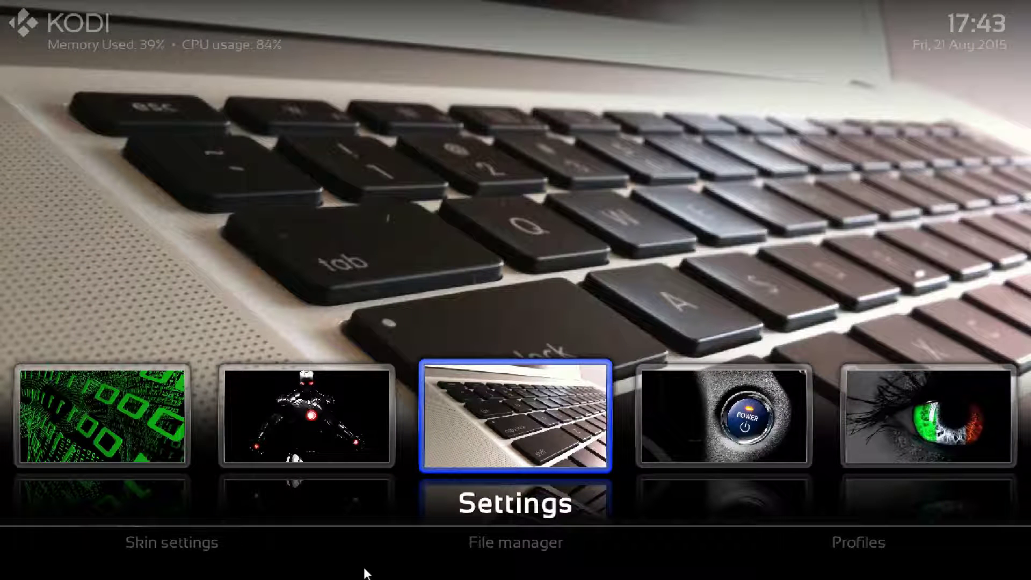
pyautogui.press('Down')
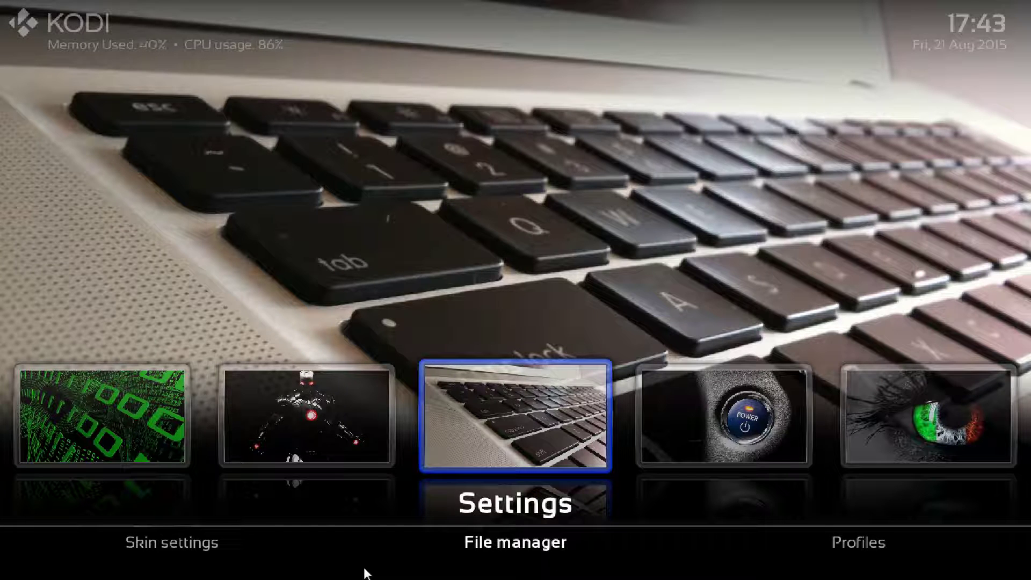
pyautogui.press('Up')
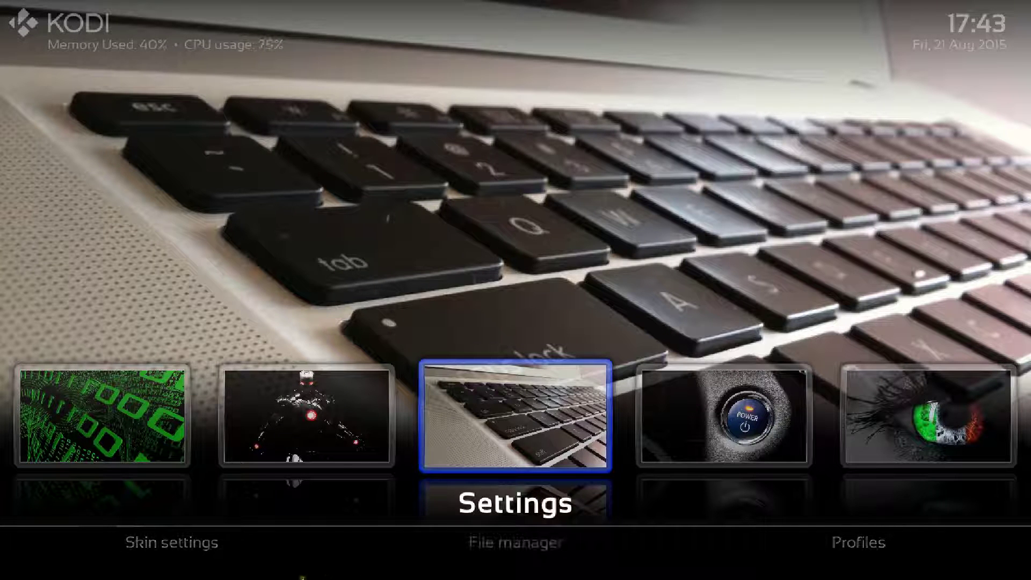
pyautogui.click(497, 533)
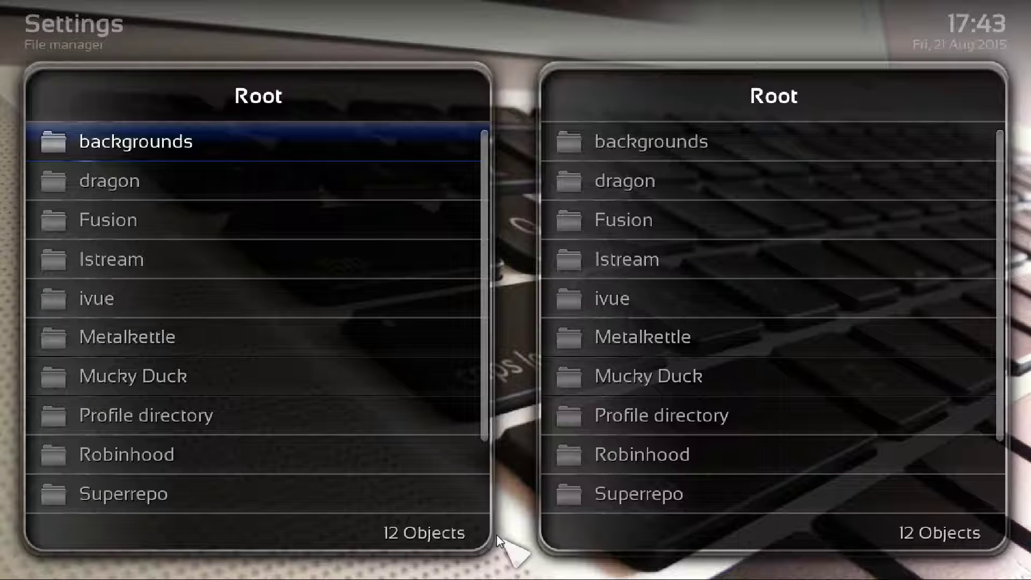
# - Start adding a new source from the file manager's Root list
pyautogui.press('Up')
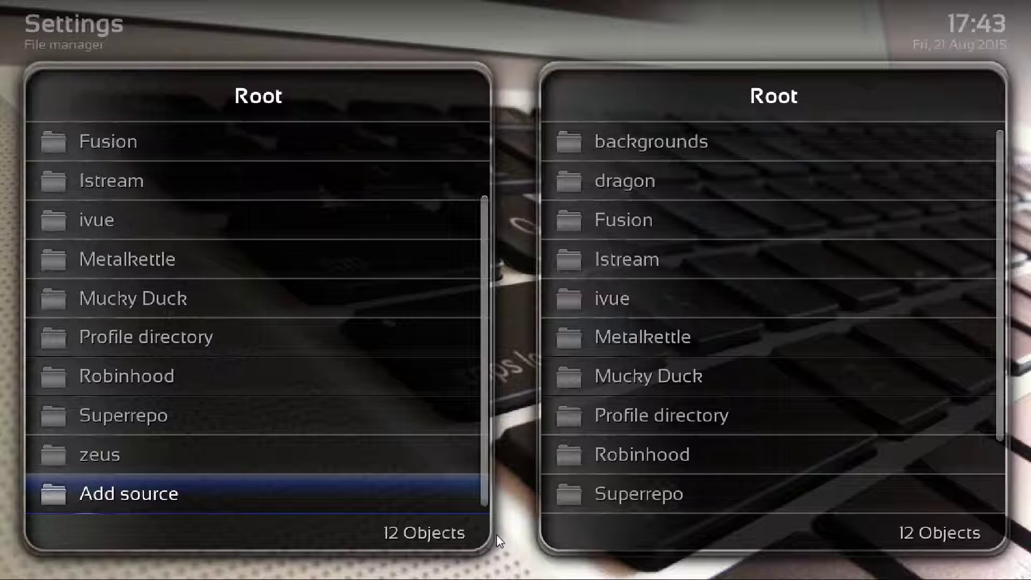
pyautogui.press('Up')
pyautogui.press('Up')
pyautogui.press('Up')
pyautogui.press('Up')
pyautogui.press('Up')
pyautogui.press('Up')
pyautogui.press('Up')
pyautogui.press('Up')
pyautogui.press('Up')
pyautogui.press('Up')
pyautogui.press('Up')
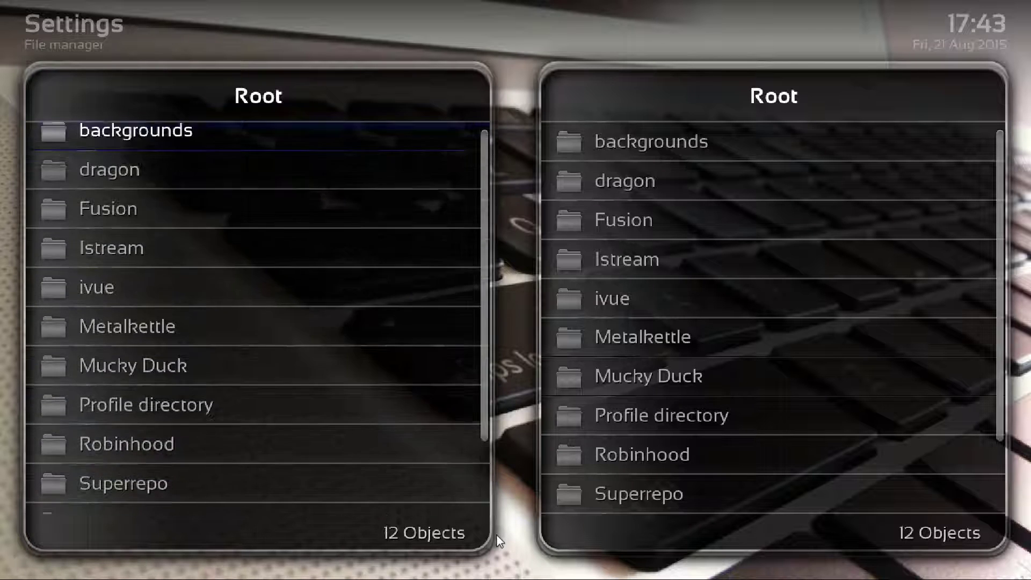
pyautogui.press('Up')
pyautogui.press('Up')
pyautogui.press('Up')
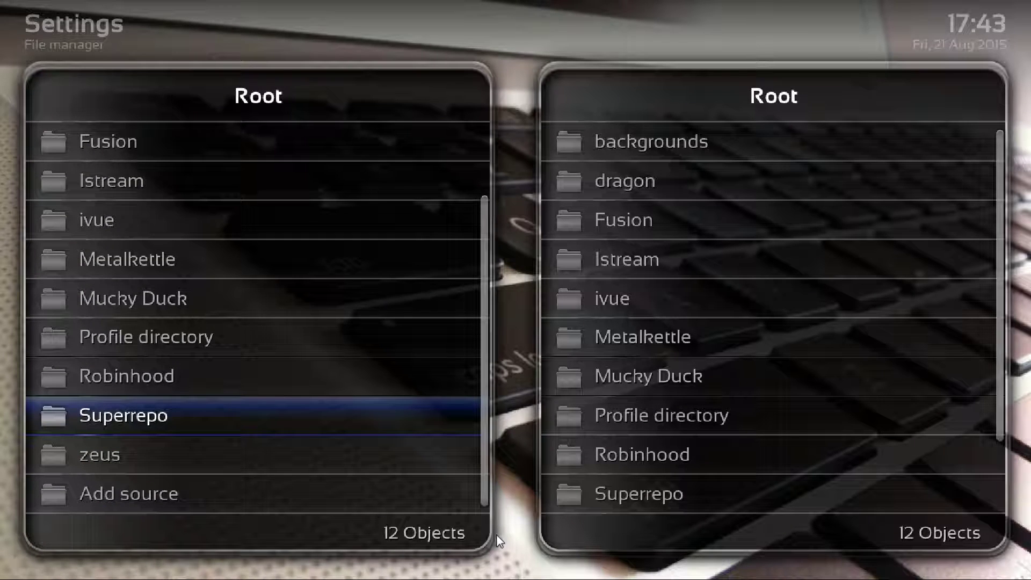
pyautogui.press('Down')
pyautogui.press('Down')
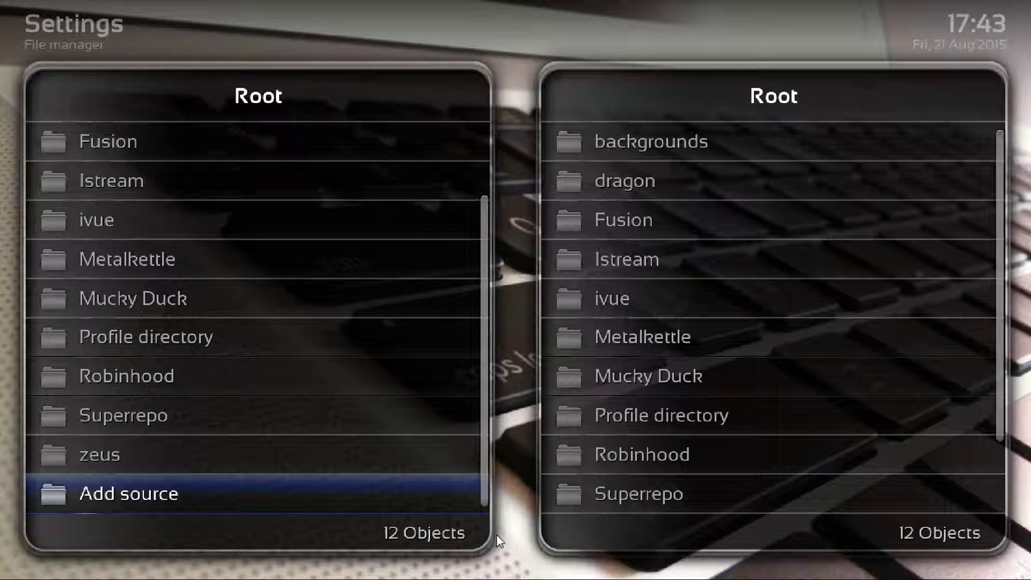
pyautogui.press('Return')
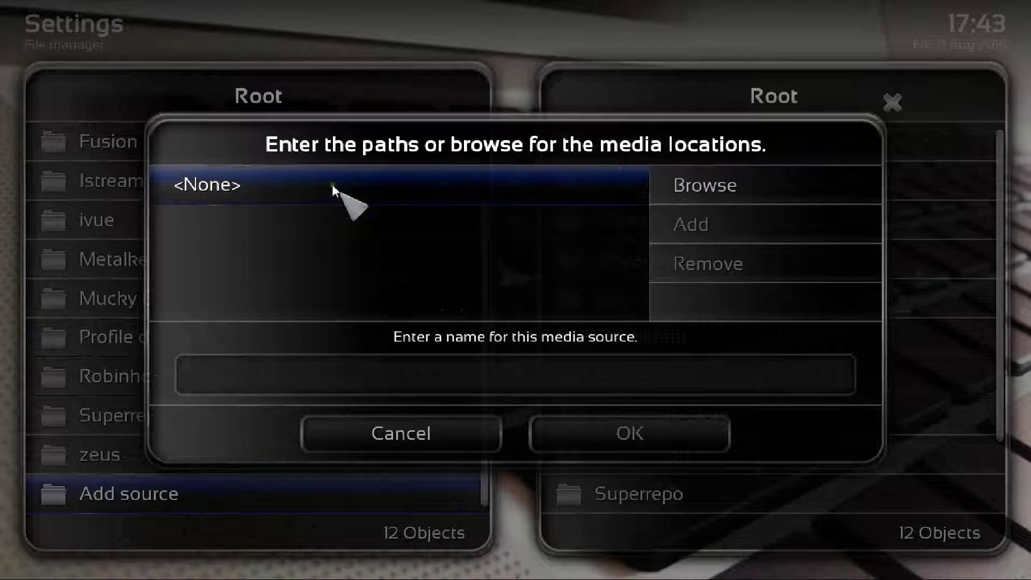
pyautogui.click(275, 176)
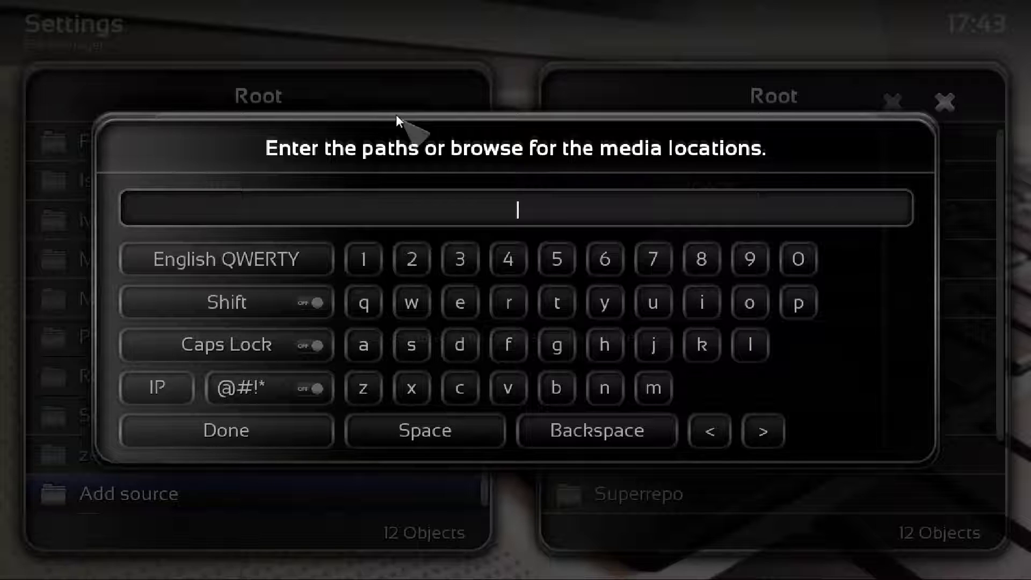
pyautogui.write('http')
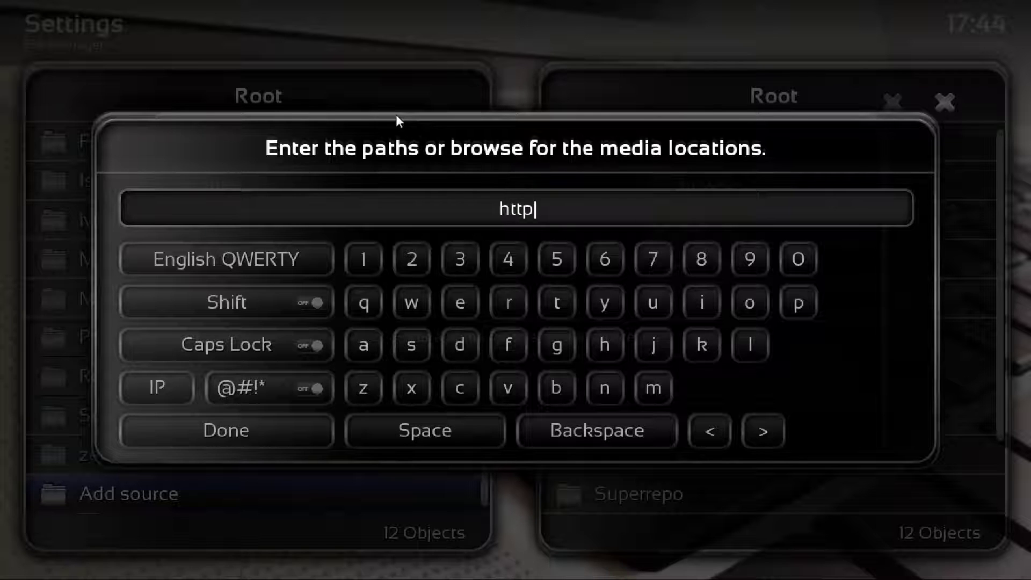
pyautogui.press('Down')
pyautogui.write('://')
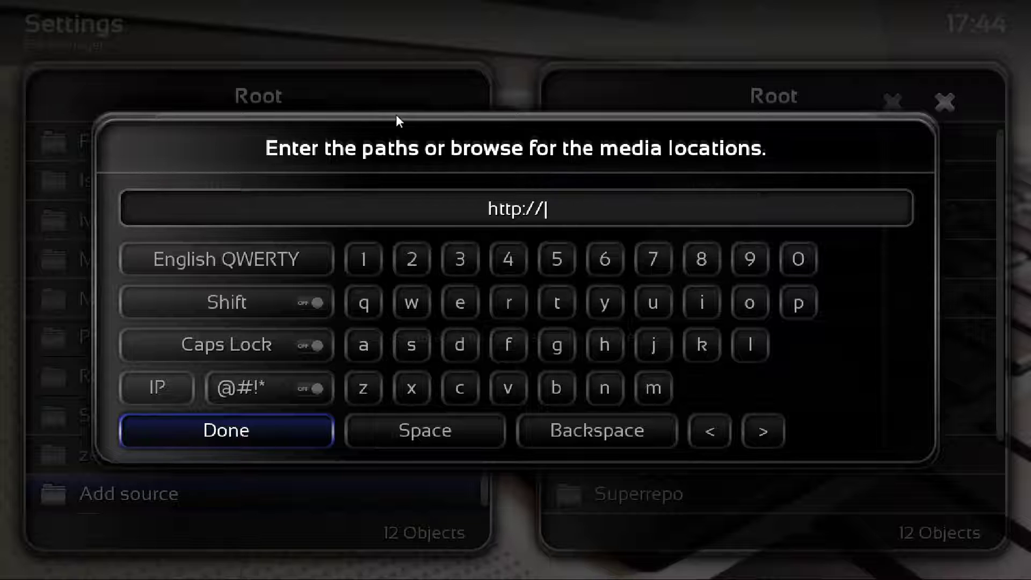
pyautogui.write('transform')
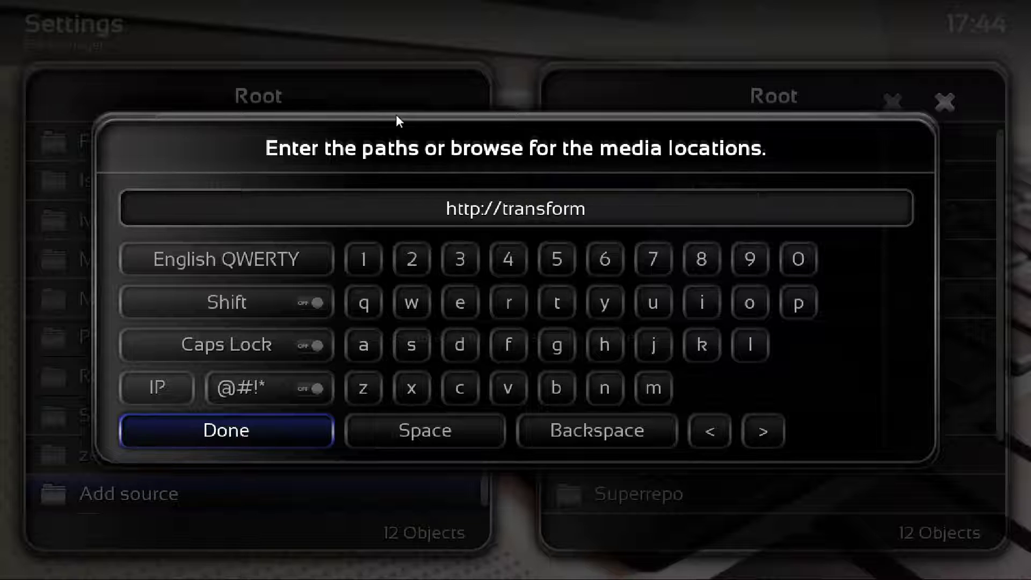
pyautogui.write('.mega')
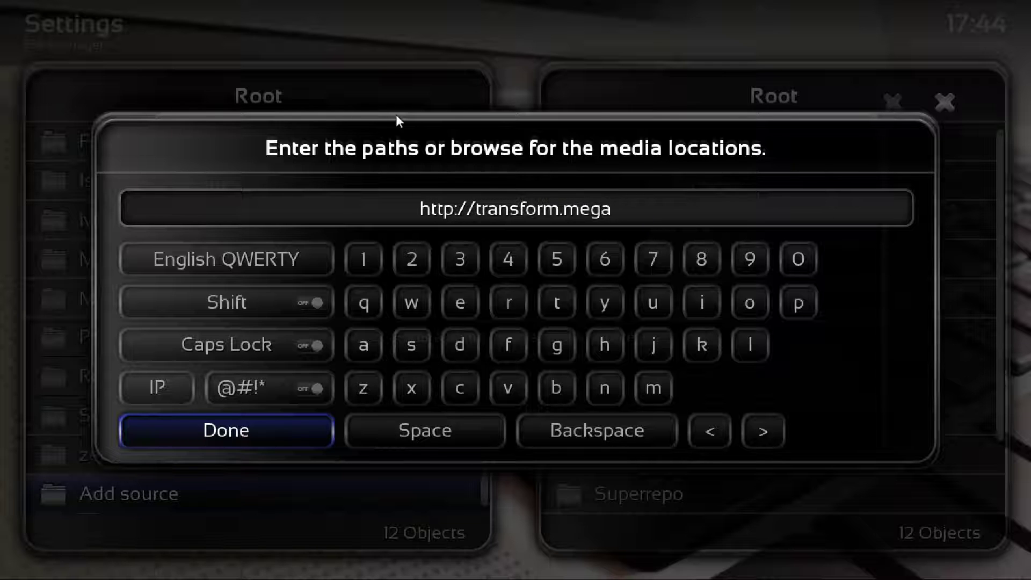
pyautogui.write('-tron.')
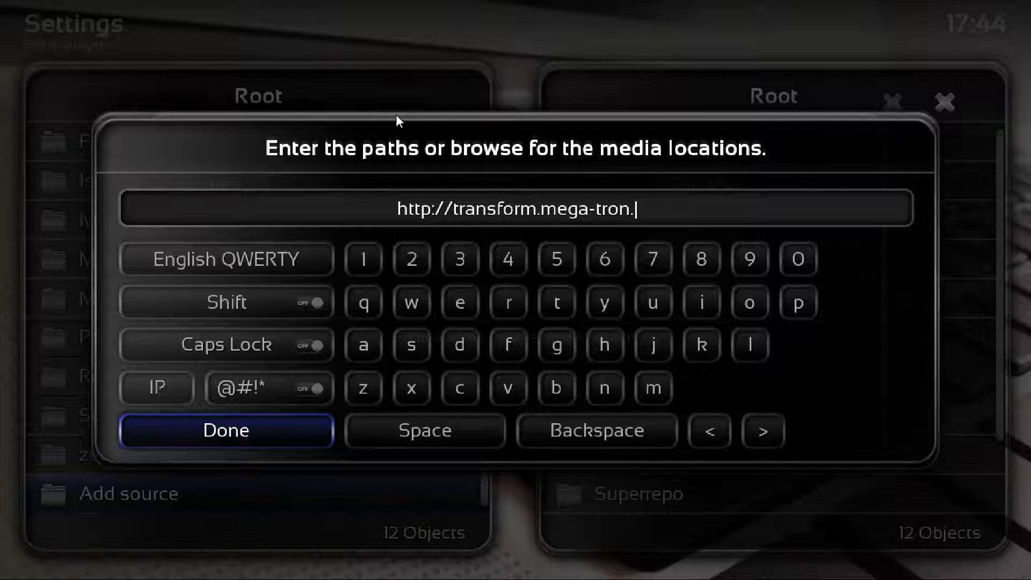
pyautogui.write('tv')
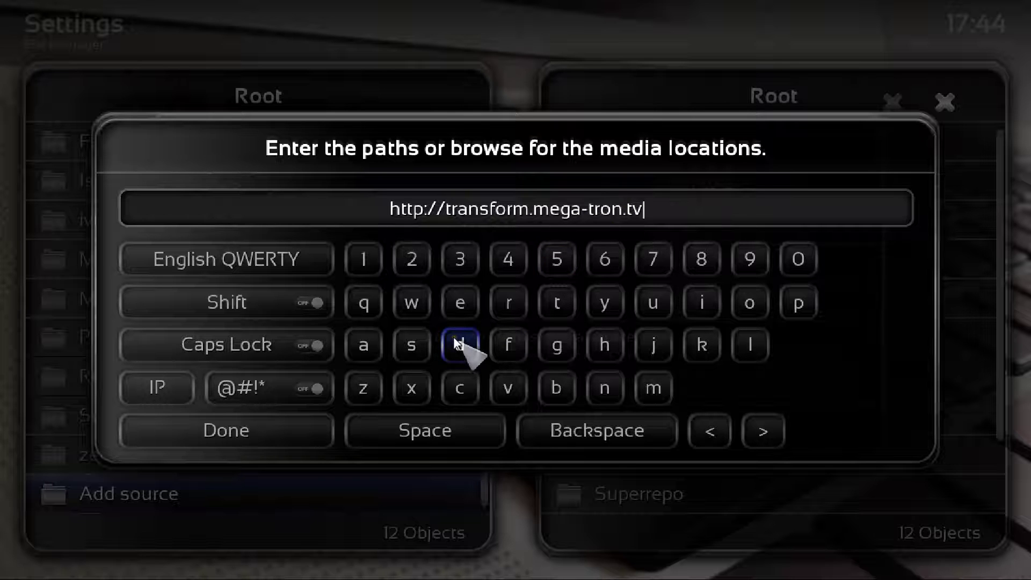
pyautogui.click(263, 425)
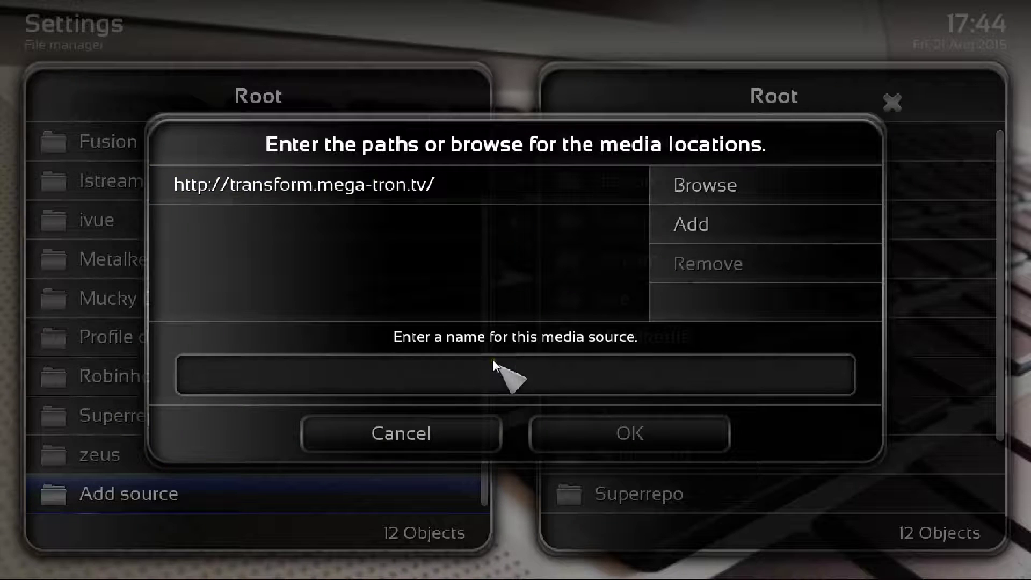
# - Name the media source Megatron and save it
pyautogui.click(492, 359)
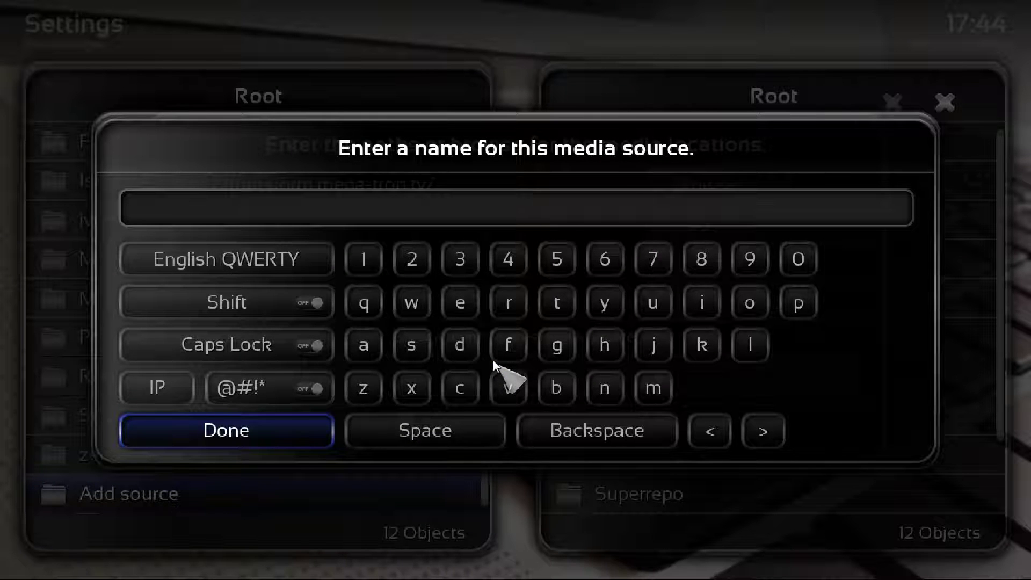
pyautogui.write('Megatro')
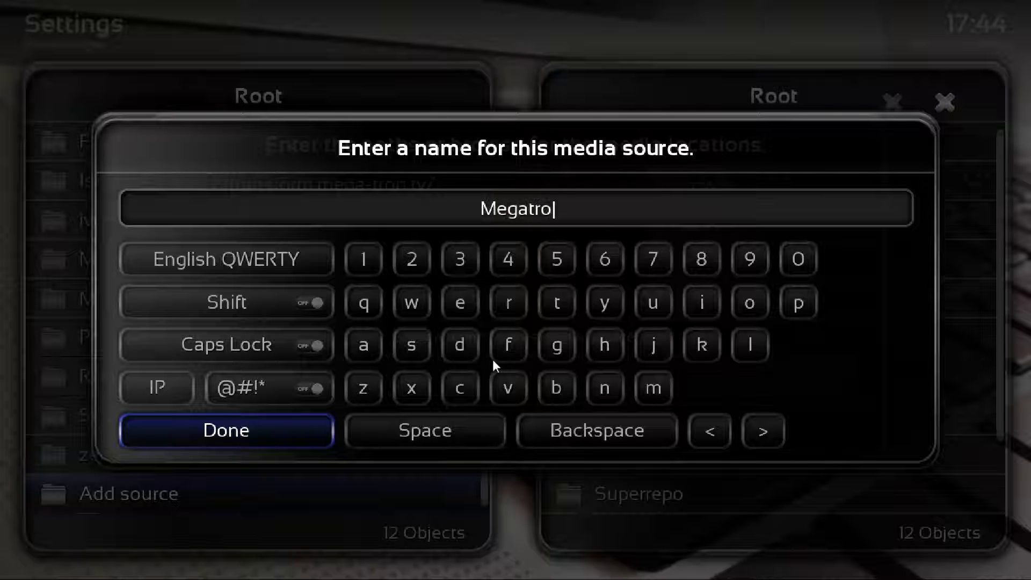
pyautogui.write('n')
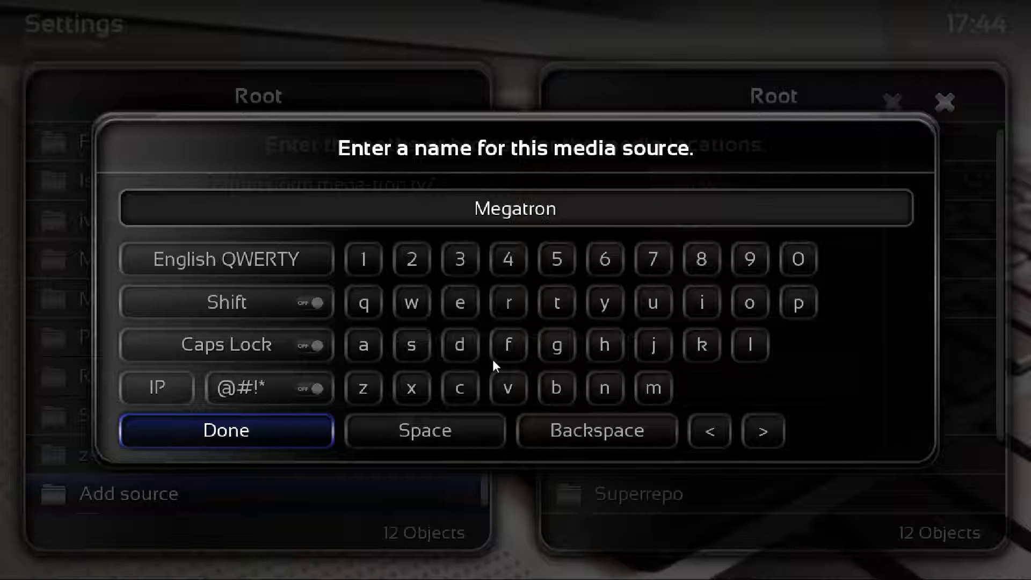
pyautogui.click(263, 424)
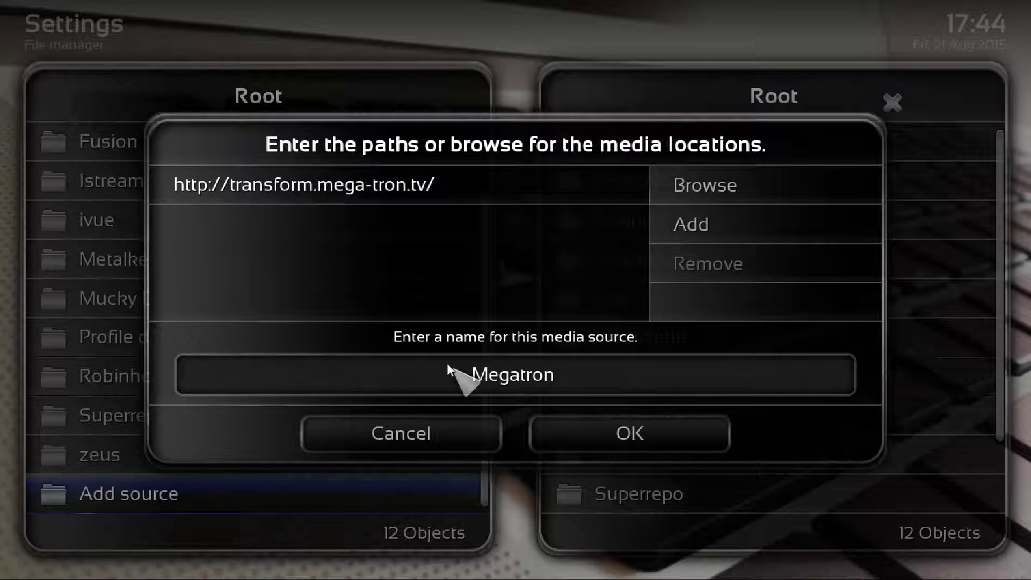
pyautogui.click(610, 423)
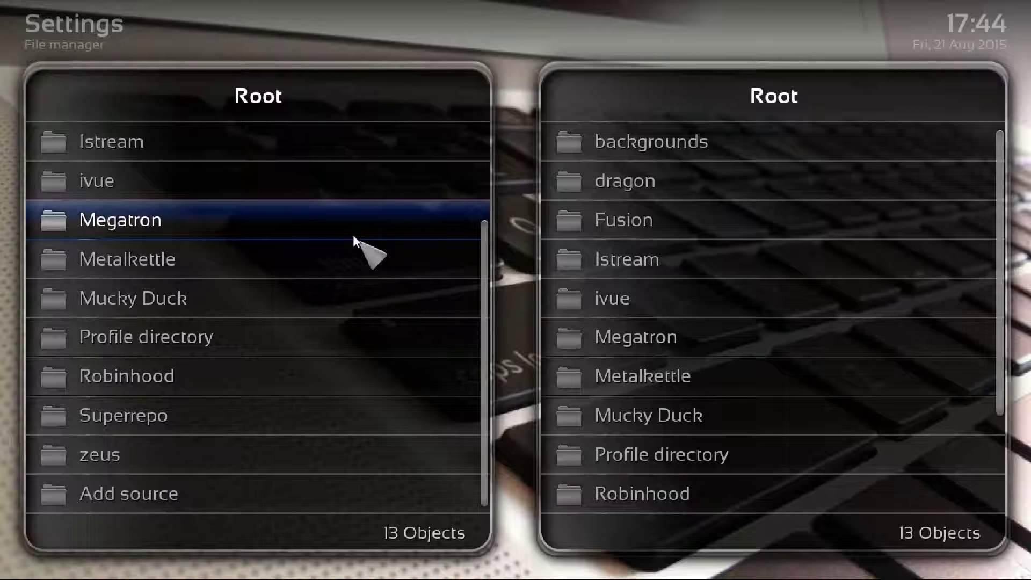
# - Leave the file manager and open the general settings from the home screen
pyautogui.press('Escape')
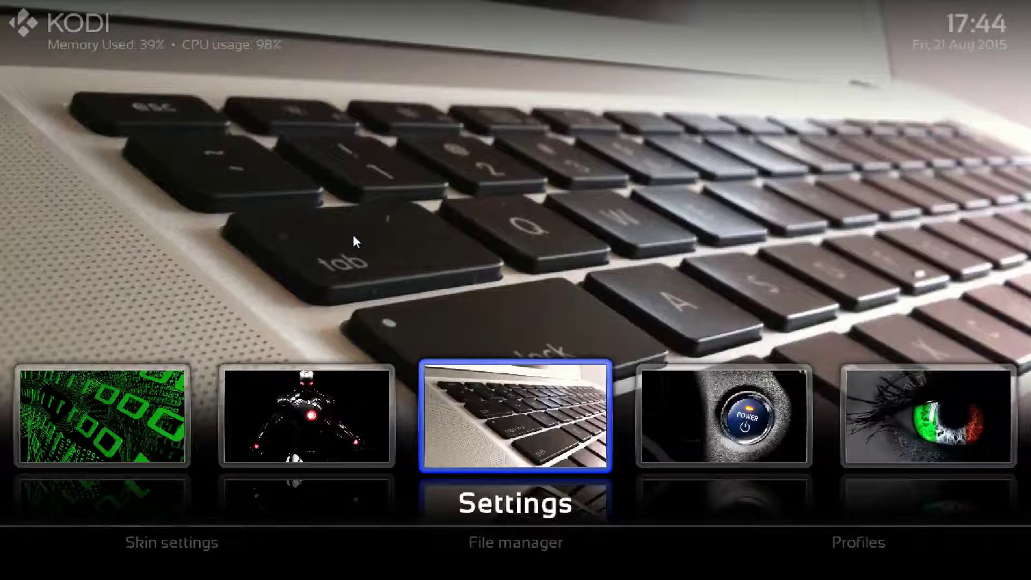
pyautogui.press('Right')
pyautogui.press('Left')
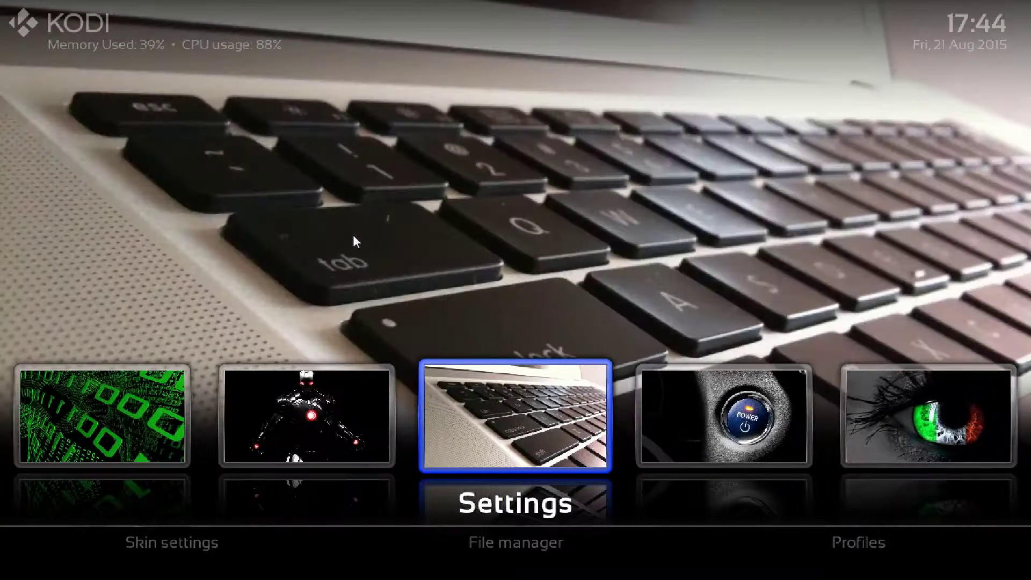
pyautogui.press('Down')
pyautogui.press('Up')
pyautogui.press('Return')
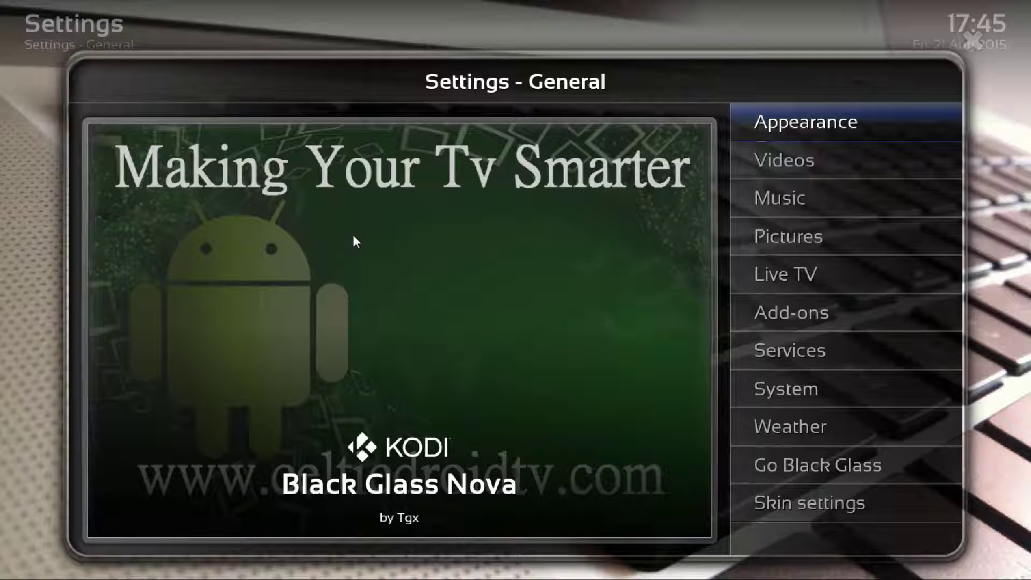
# - Go to the Add-ons settings and open Install from zip file
pyautogui.press('Down')
pyautogui.press('Down')
pyautogui.press('Down')
pyautogui.press('Down')
pyautogui.press('Down')
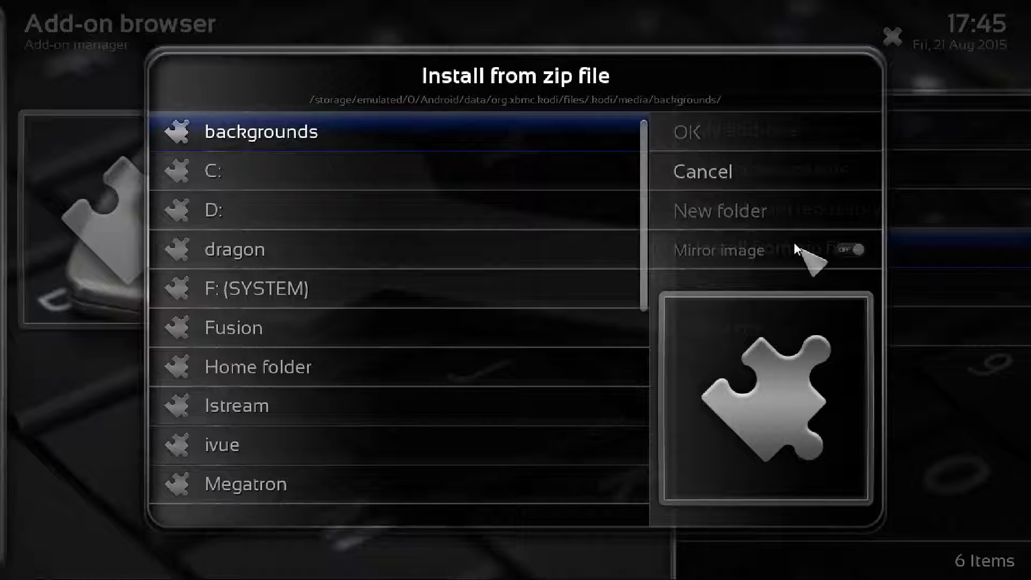
# - Install repository.podgod-1.3.zip from the Repos folder of the Megatron source
pyautogui.press('Down')
pyautogui.press('Down')
pyautogui.press('Down')
pyautogui.press('Down')
pyautogui.press('Down')
pyautogui.press('Down')
pyautogui.press('Down')
pyautogui.press('Down')
pyautogui.press('Down')
pyautogui.press('Down')
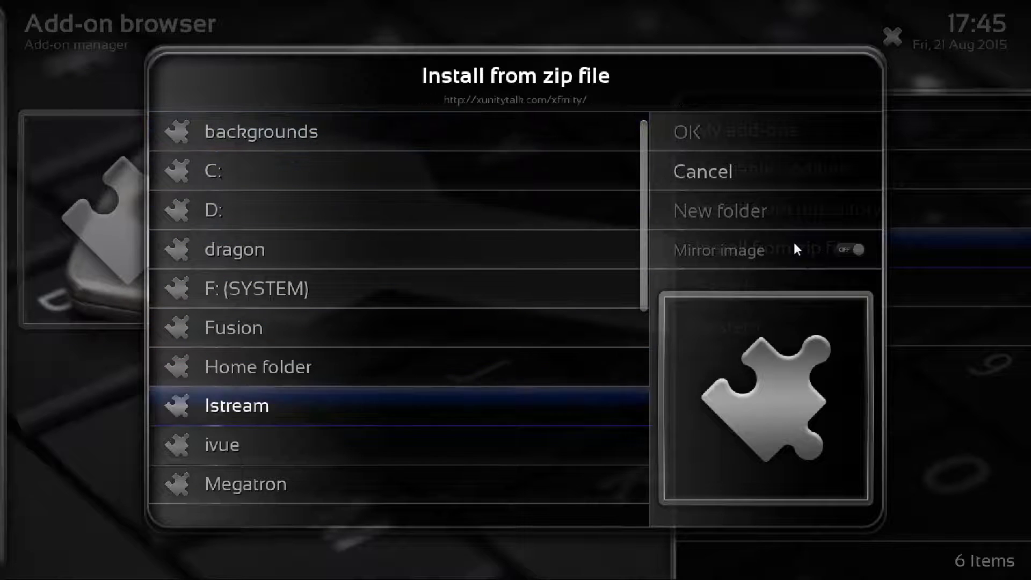
pyautogui.press('Up')
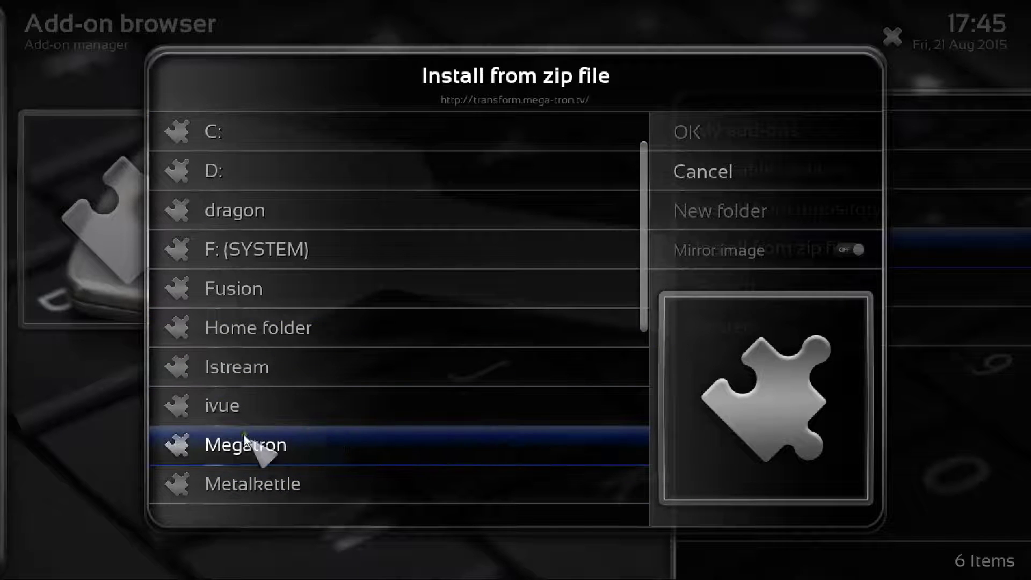
pyautogui.click(279, 444)
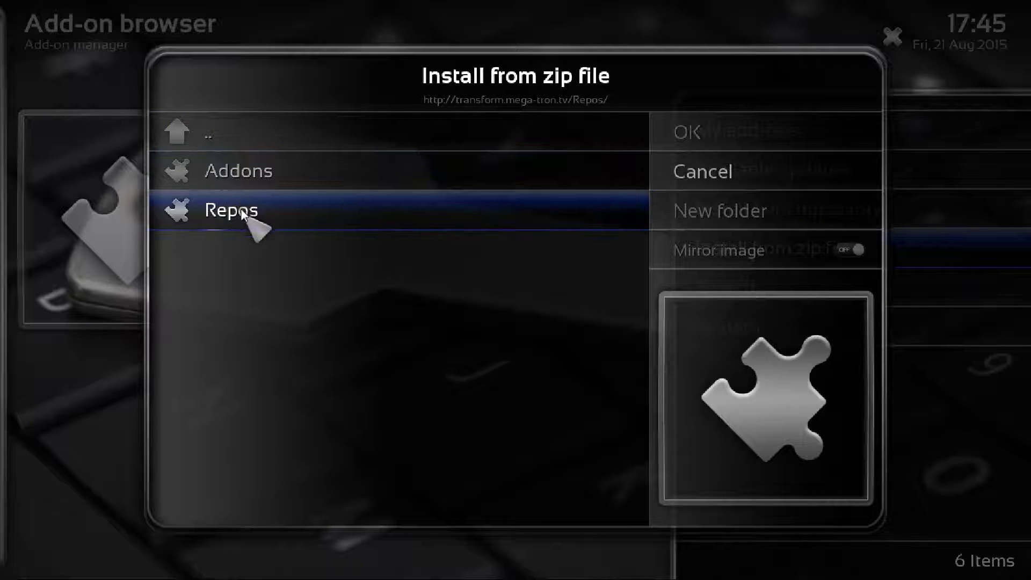
pyautogui.click(296, 212)
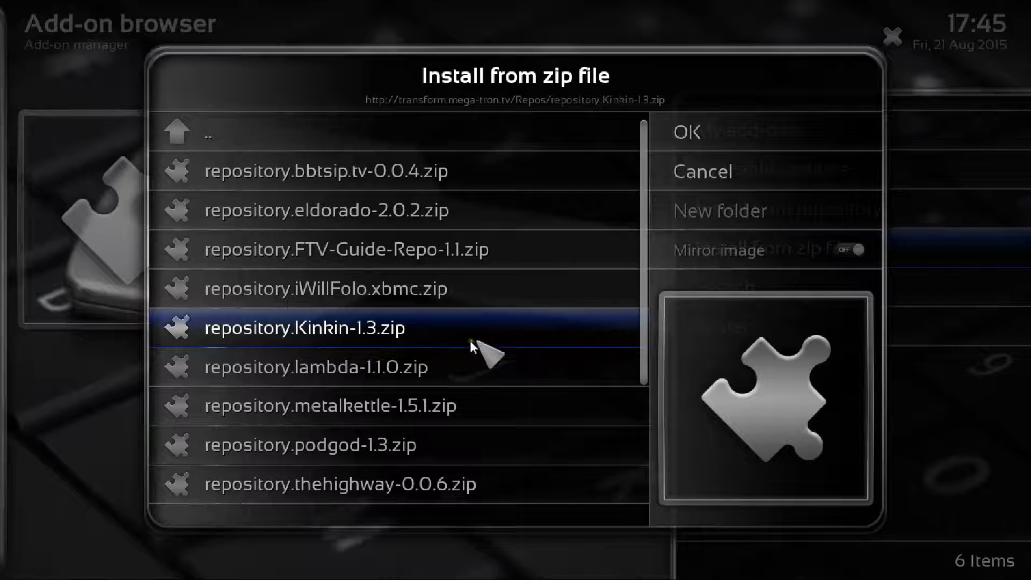
pyautogui.click(366, 443)
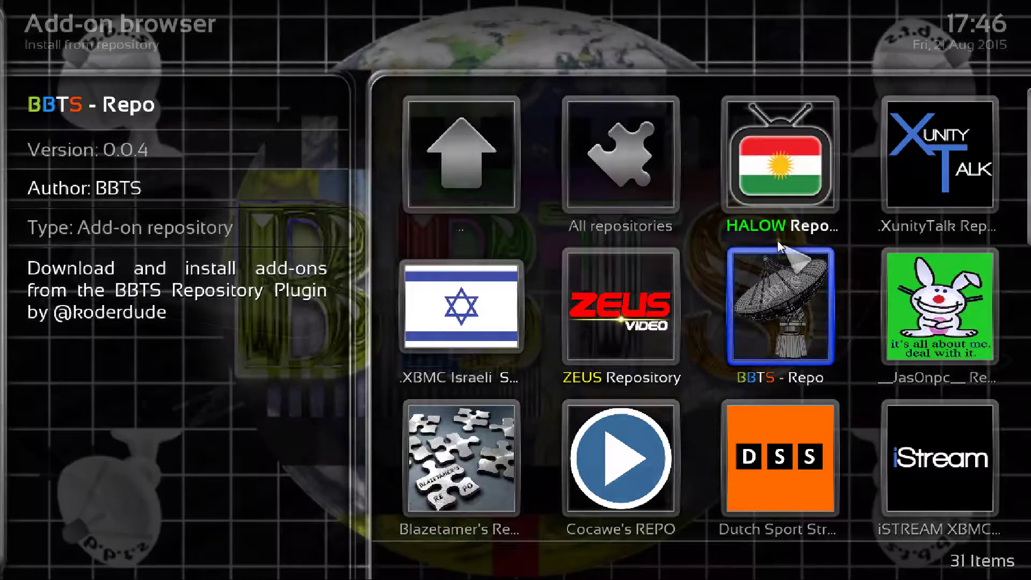
# - Find the podgod repo among the installable repositories and open it
pyautogui.scroll(-2, 777, 241)
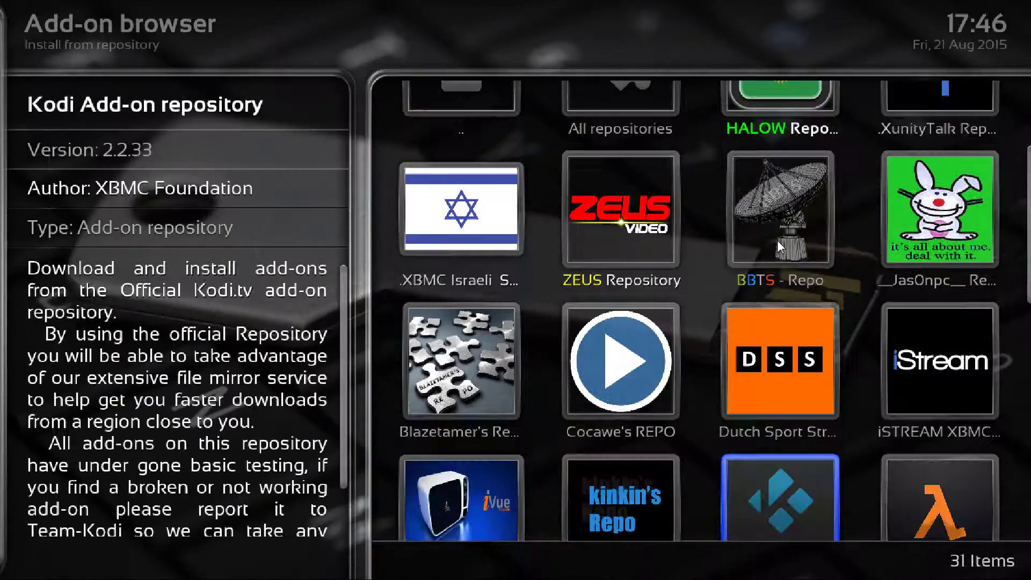
pyautogui.scroll(-1, 778, 240)
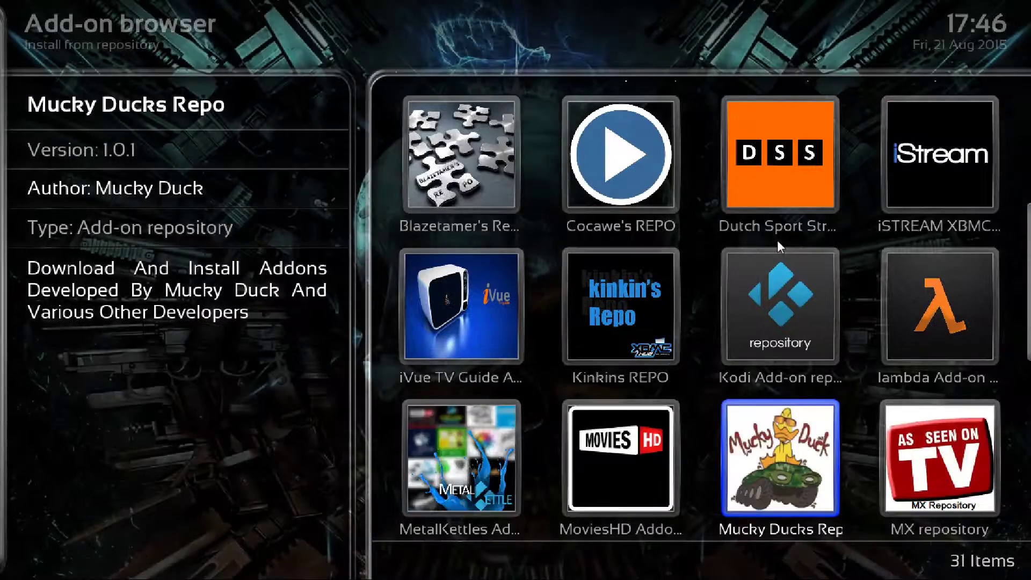
pyautogui.scroll(-1, 778, 240)
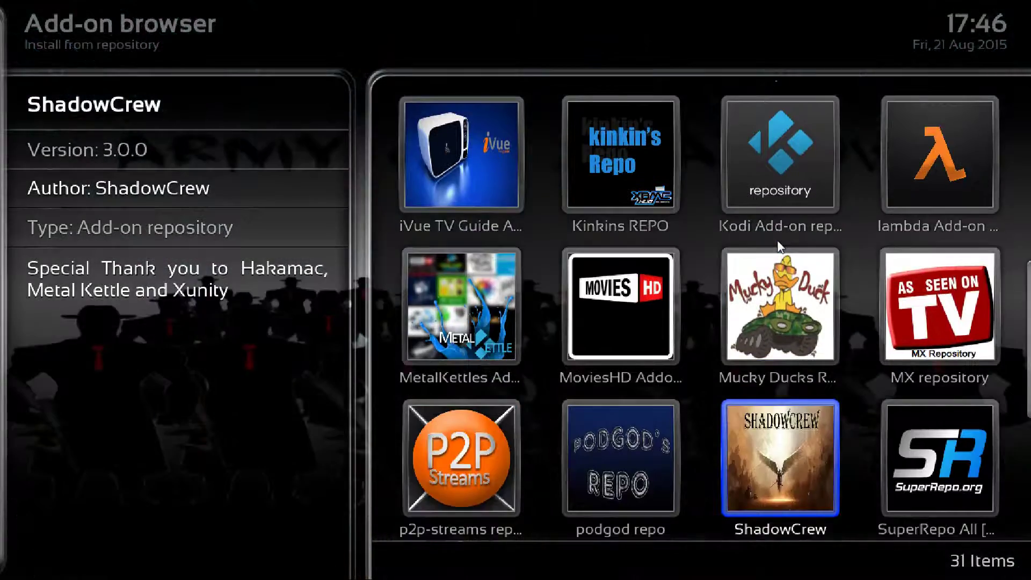
pyautogui.press('Left')
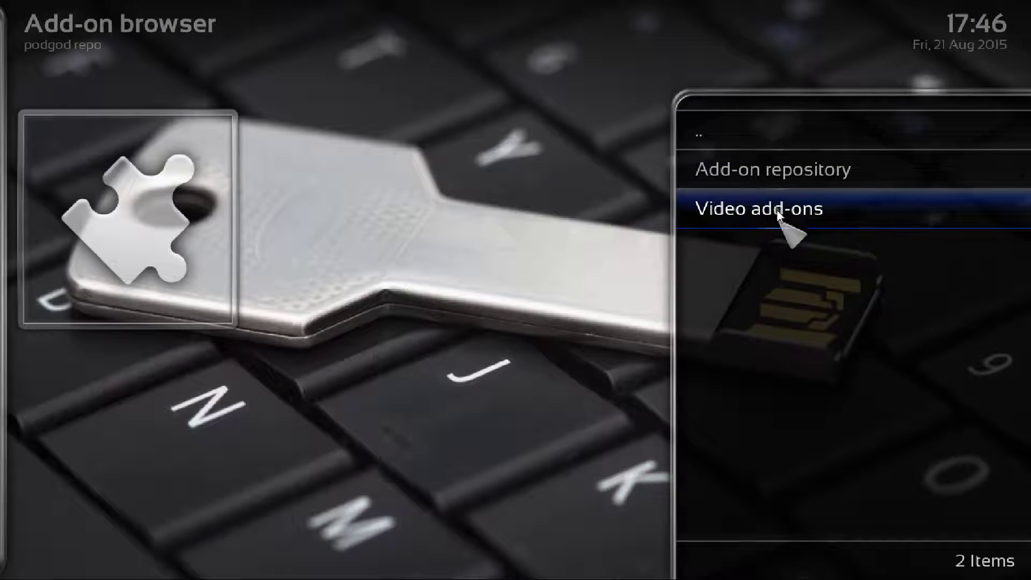
# - Open the podgod repo's video add-ons and look at the information for CanTVLive
pyautogui.click(783, 206)
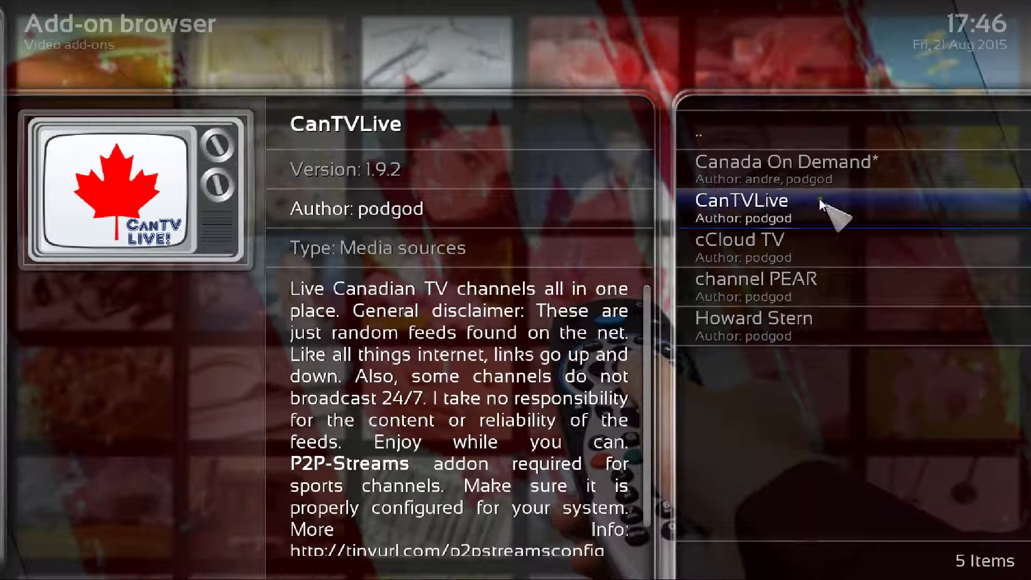
pyautogui.click(806, 195)
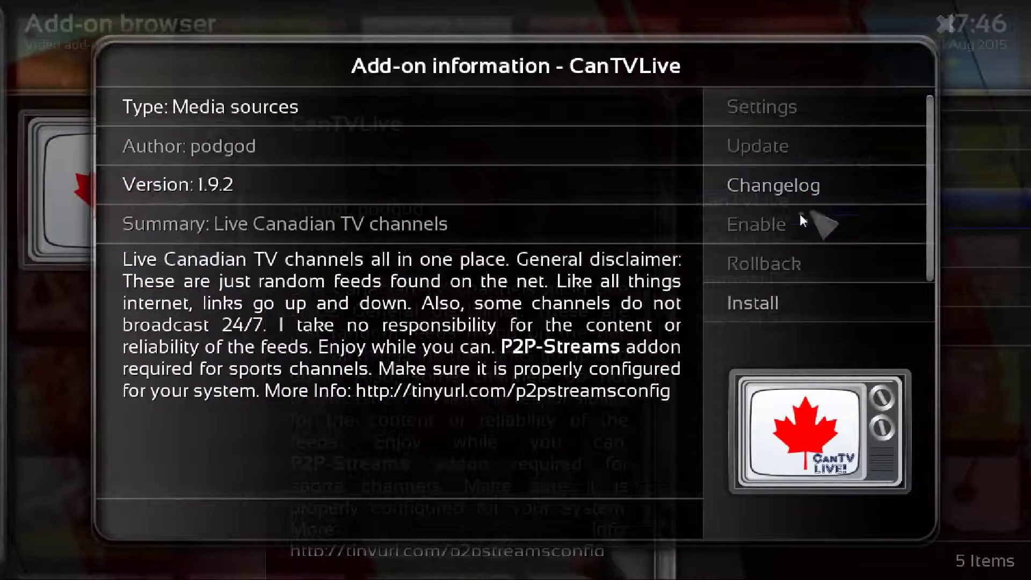
pyautogui.rightClick(806, 181)
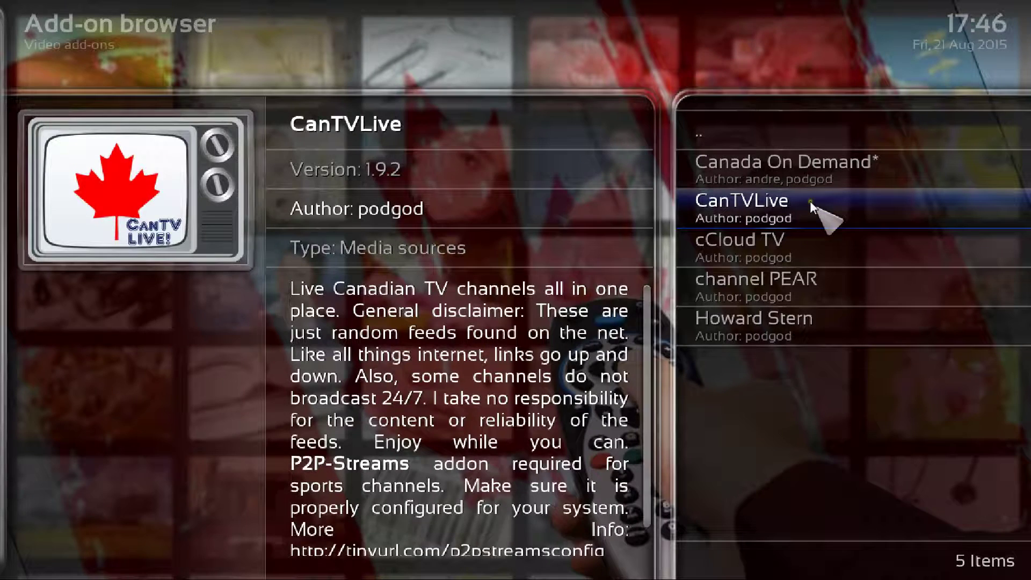
# - Install the CanTVLive add-on and wait until it is enabled
pyautogui.click(810, 201)
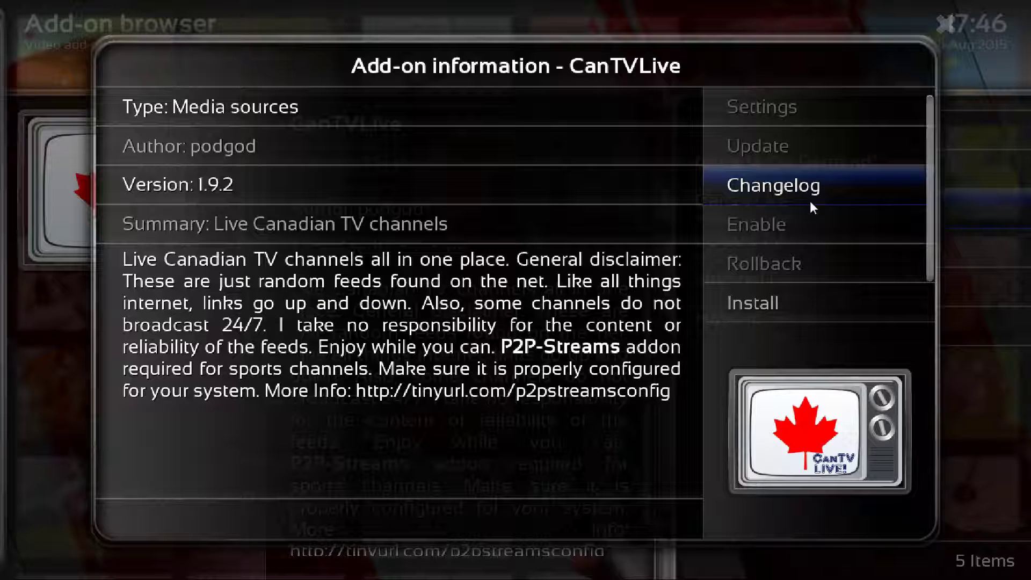
pyautogui.press('Down')
pyautogui.press('Down')
pyautogui.press('Down')
pyautogui.press('Up')
pyautogui.press('Up')
pyautogui.press('Up')
pyautogui.press('Down')
pyautogui.press('Down')
pyautogui.press('Down')
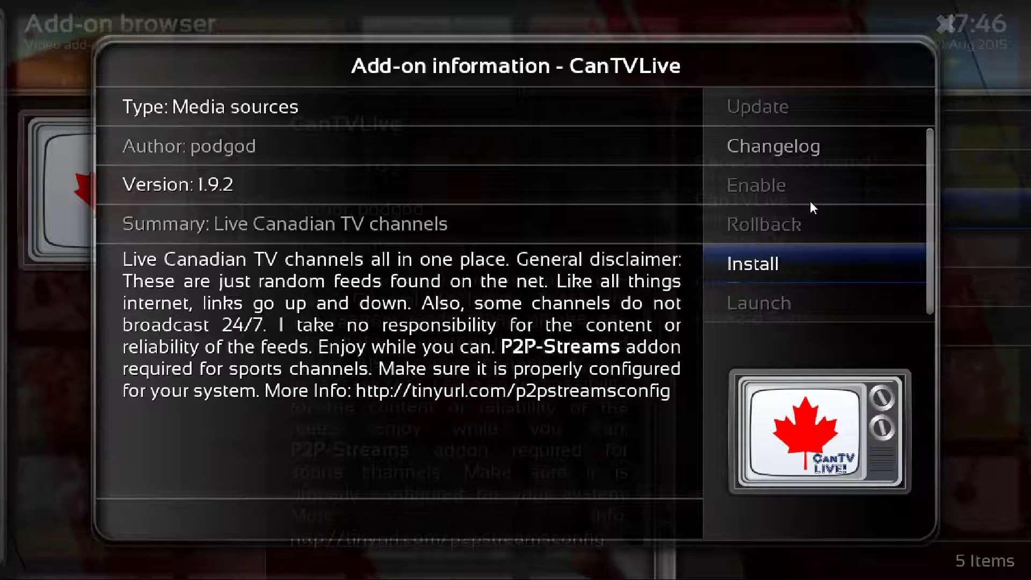
pyautogui.click(778, 258)
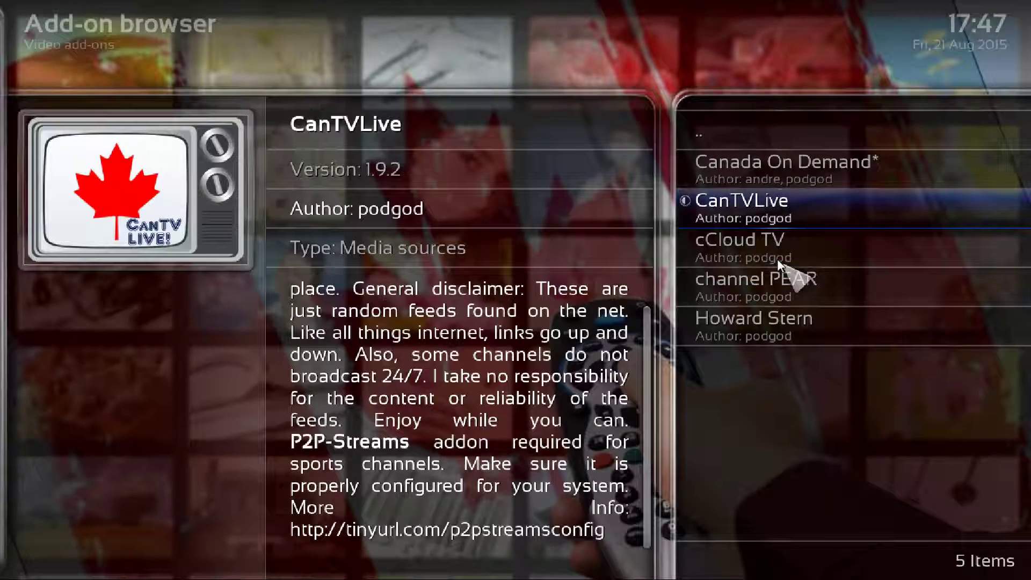
pyautogui.moveTo(569, 6)
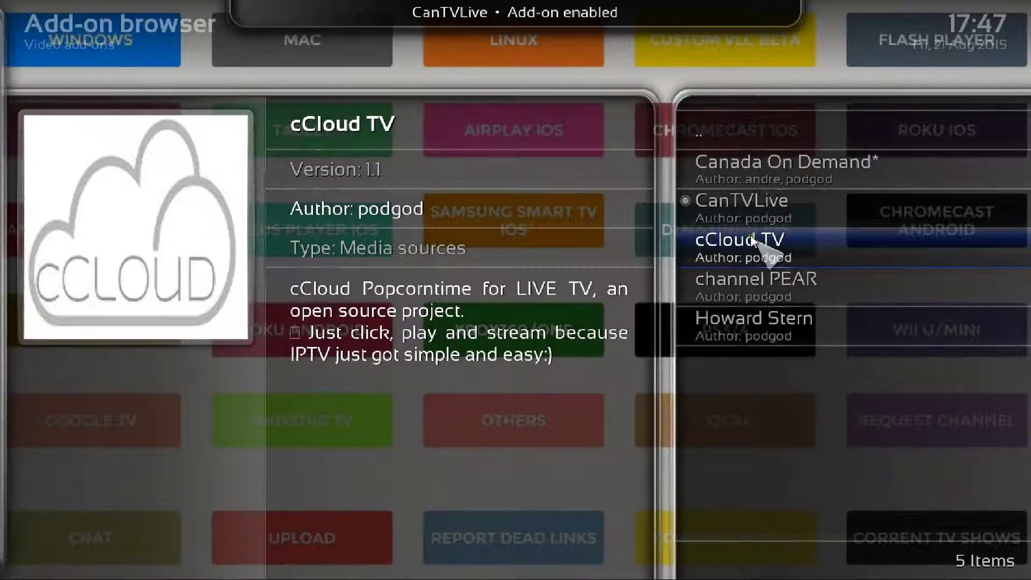
# - Install the cCloud TV add-on from the podgod repo
pyautogui.click(771, 233)
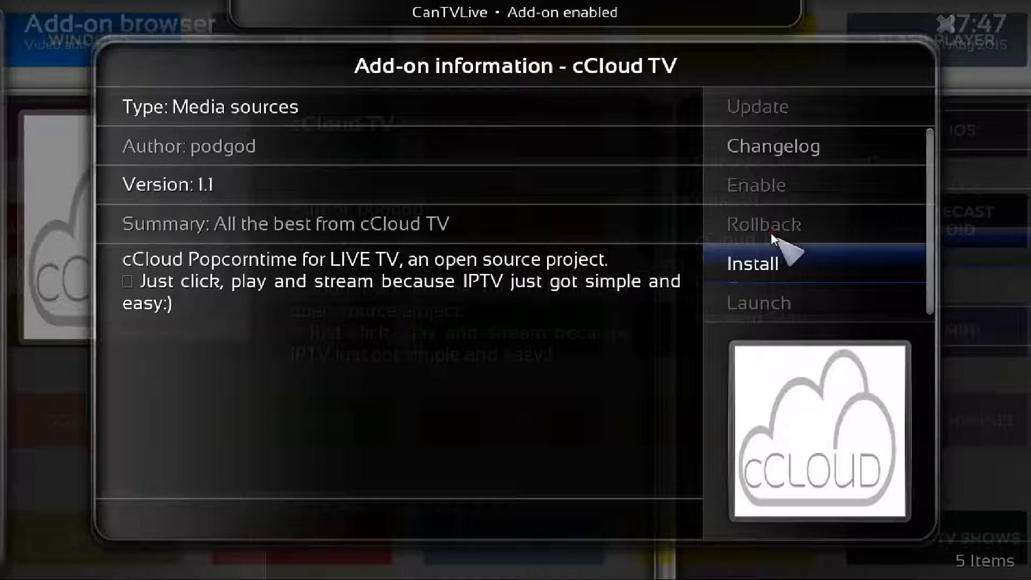
pyautogui.click(771, 258)
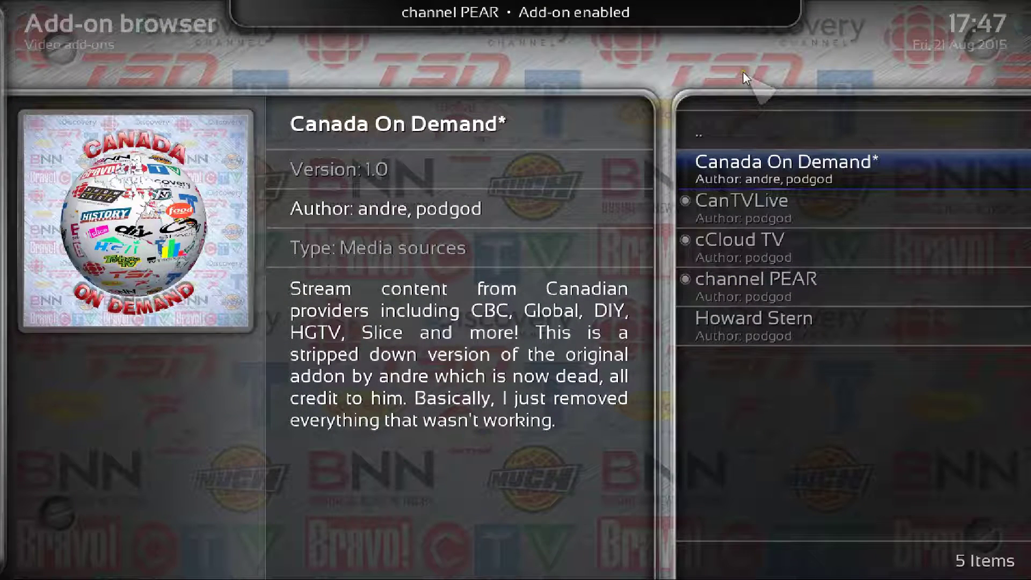
# - Return to the home screen and open the video add-ons of the ADDON ZONE
pyautogui.press('Escape')
pyautogui.press('Escape')
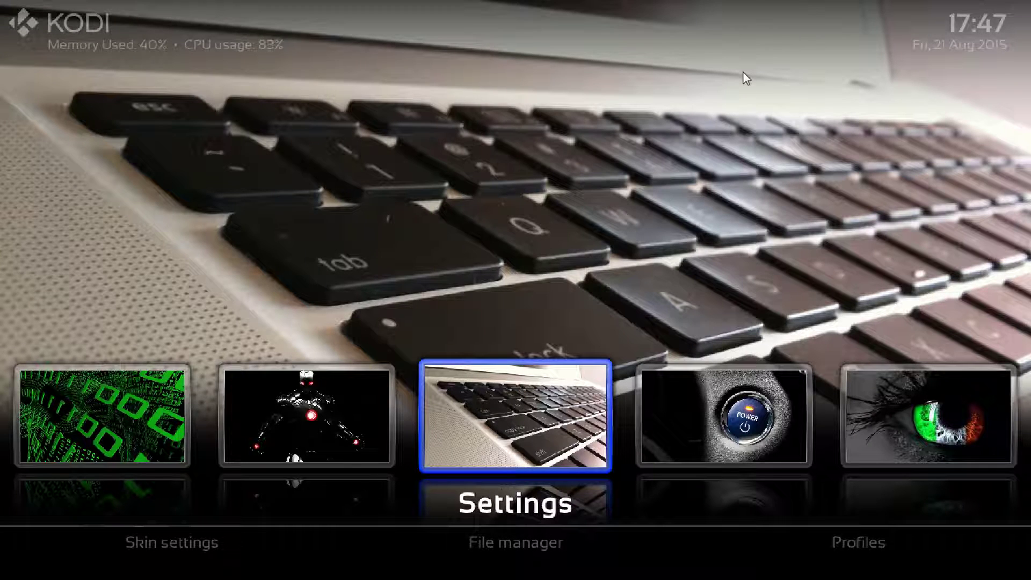
pyautogui.press('Right')
pyautogui.press('Left')
pyautogui.press('Left')
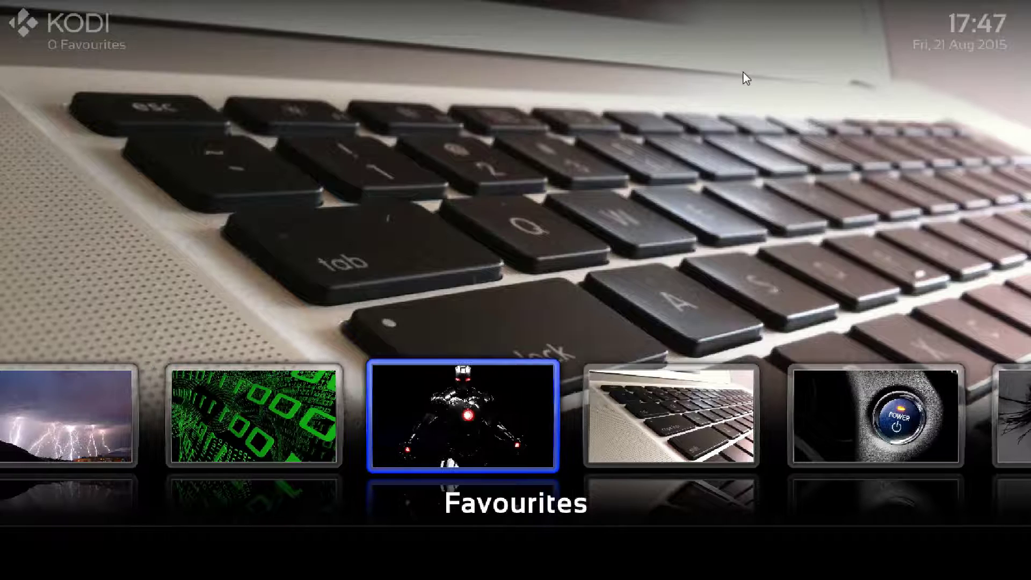
pyautogui.press('Left')
pyautogui.press('Left')
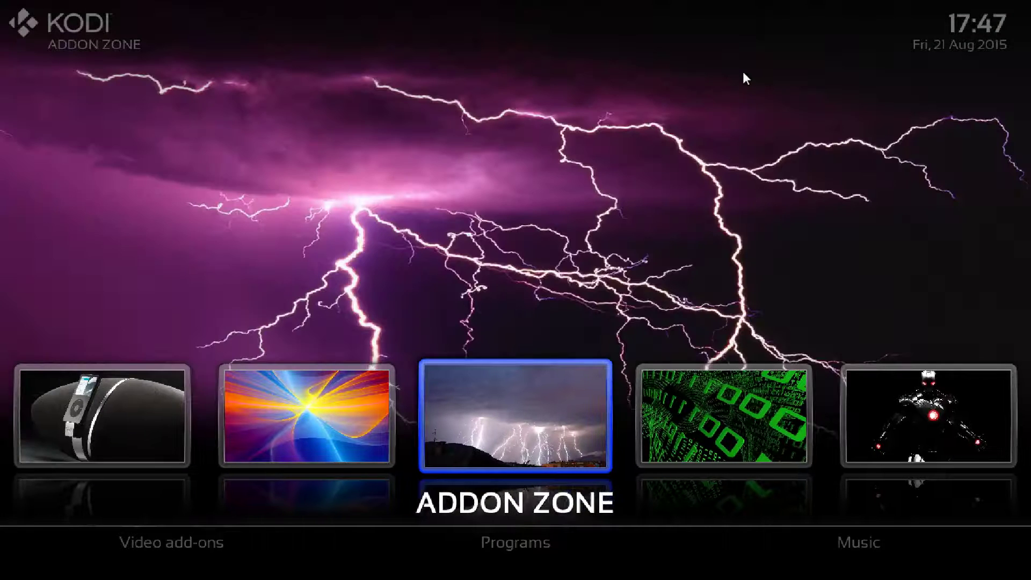
pyautogui.press('Down')
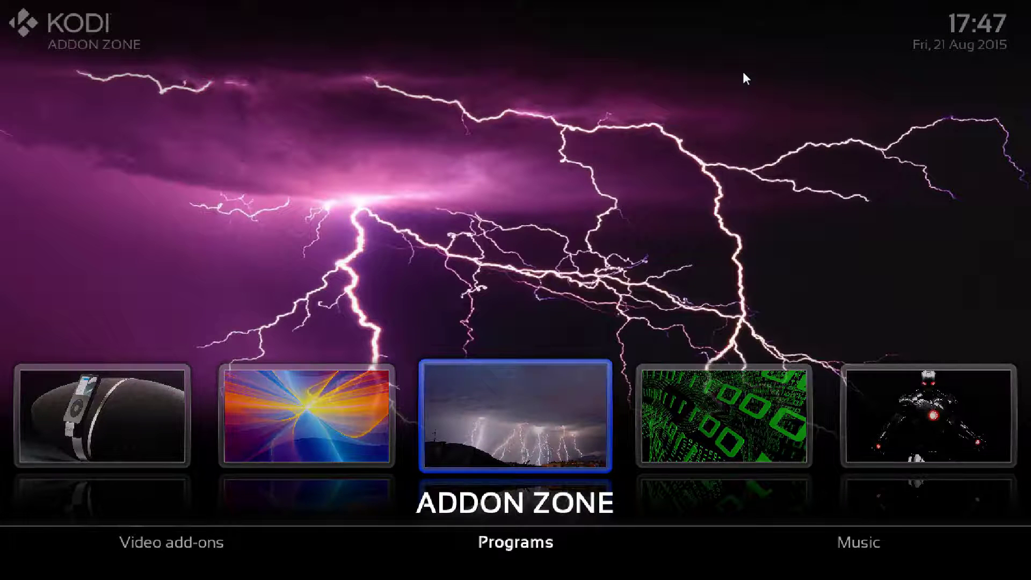
pyautogui.press('Left')
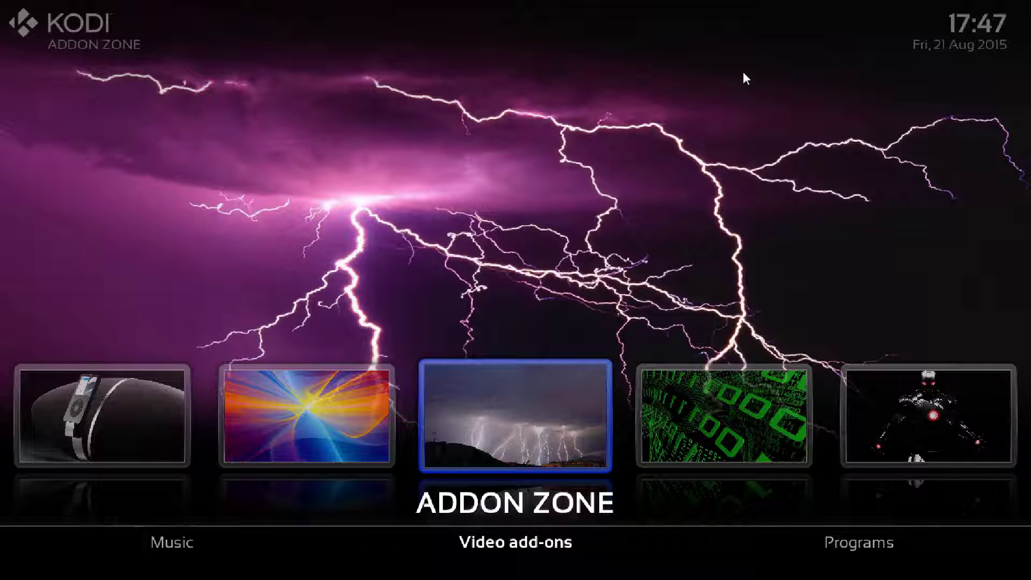
pyautogui.press('Return')
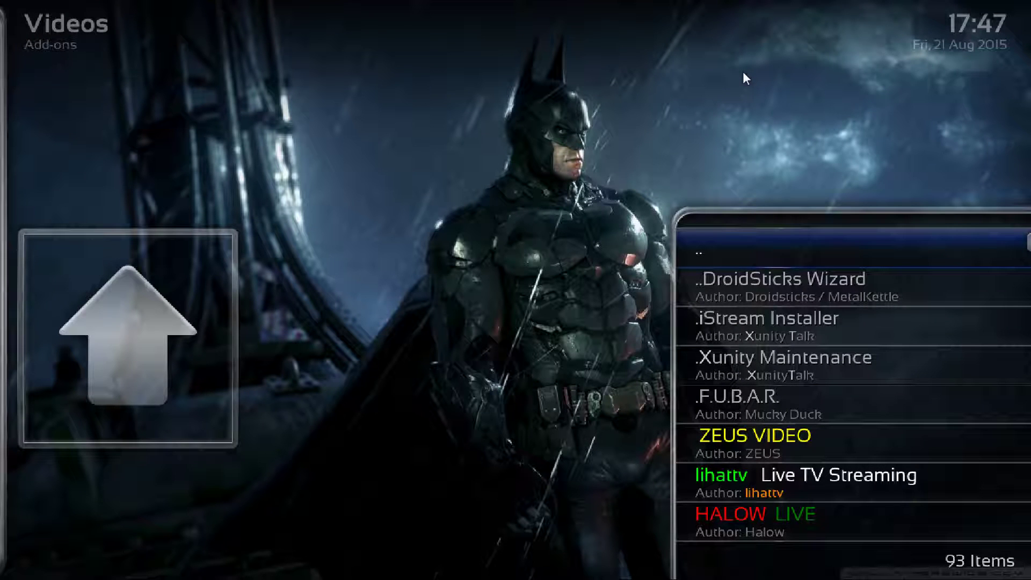
# - Look through the installed video add-ons for CanTVLive
pyautogui.press('Down')
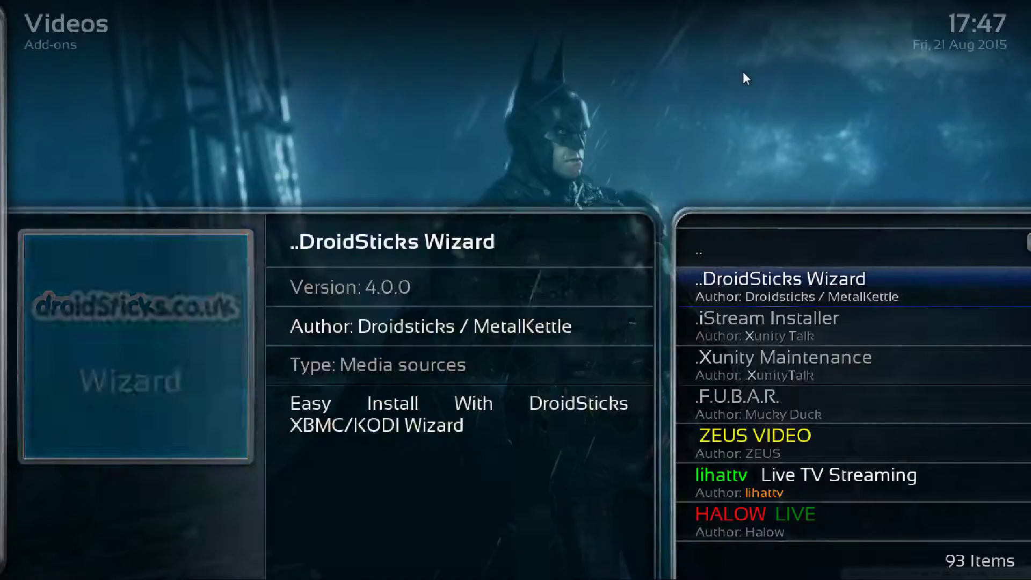
pyautogui.press('Down')
pyautogui.press('Down')
pyautogui.press('Down')
pyautogui.press('Down')
pyautogui.press('Down')
pyautogui.press('Down')
pyautogui.press('Down')
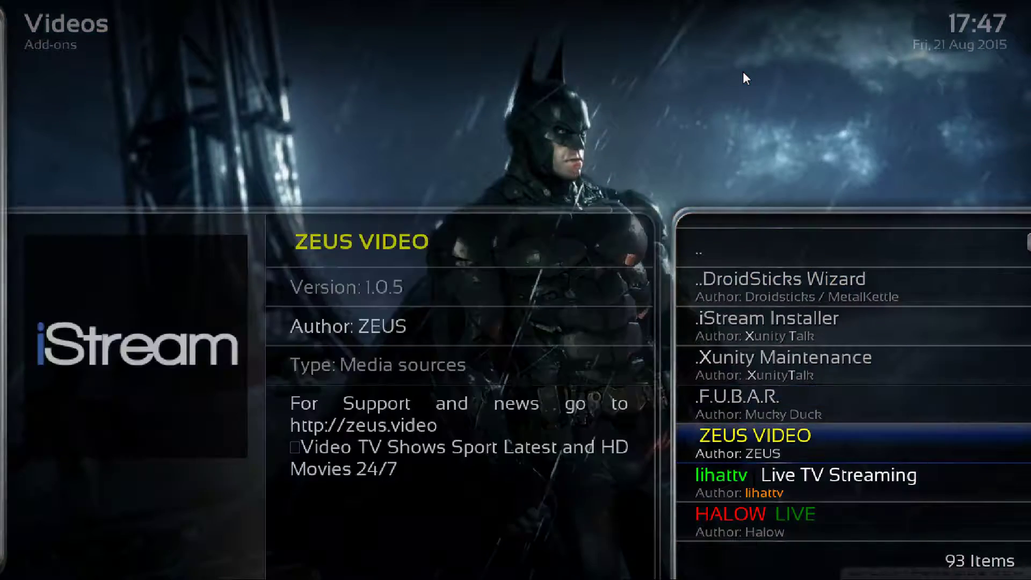
pyautogui.press('Down')
pyautogui.press('Down')
pyautogui.press('Down')
pyautogui.press('Down')
pyautogui.press('Down')
pyautogui.press('Down')
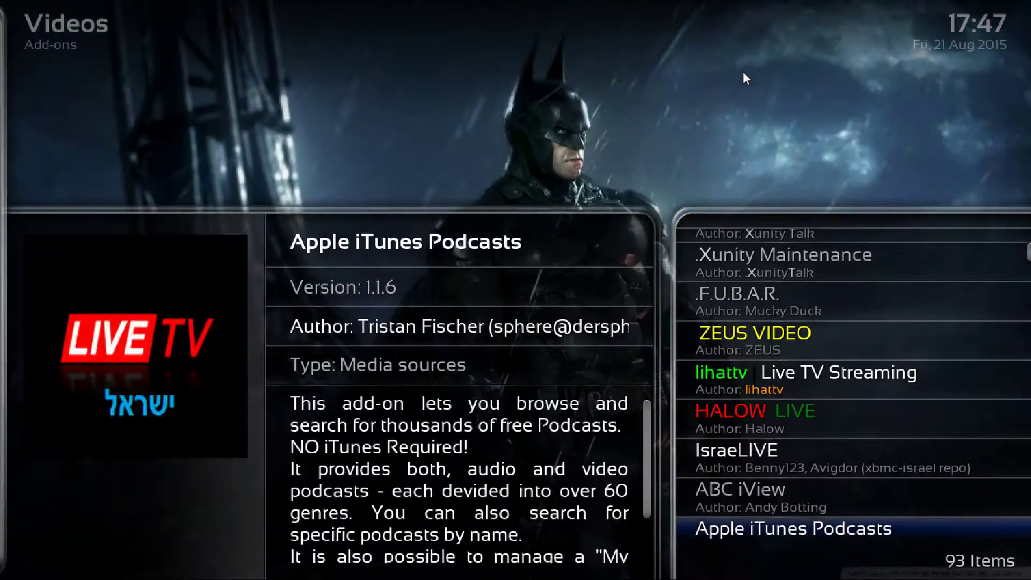
pyautogui.press('Up')
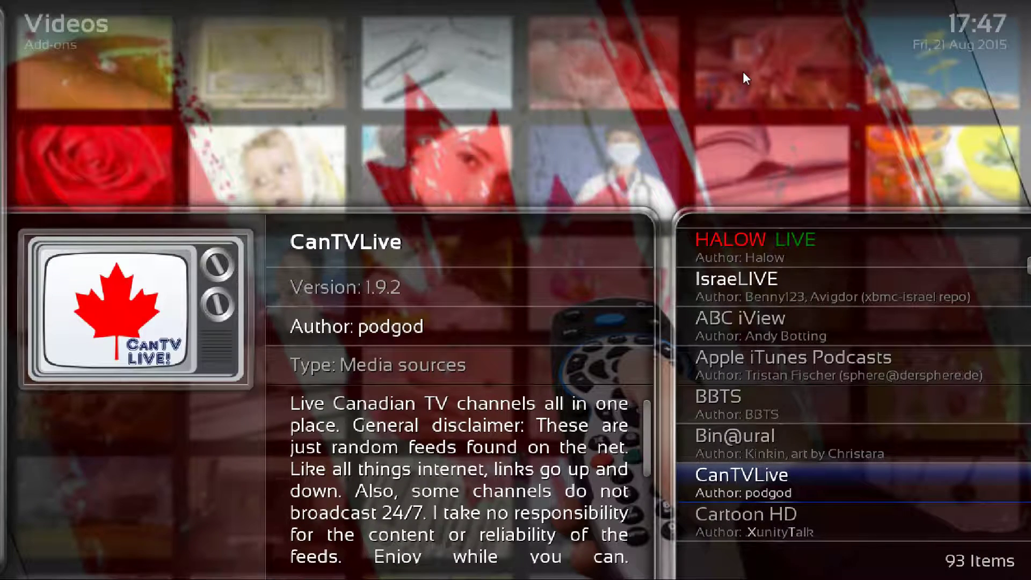
# - Find channel PEAR among the installed video add-ons and open it
pyautogui.press('Down')
pyautogui.press('Down')
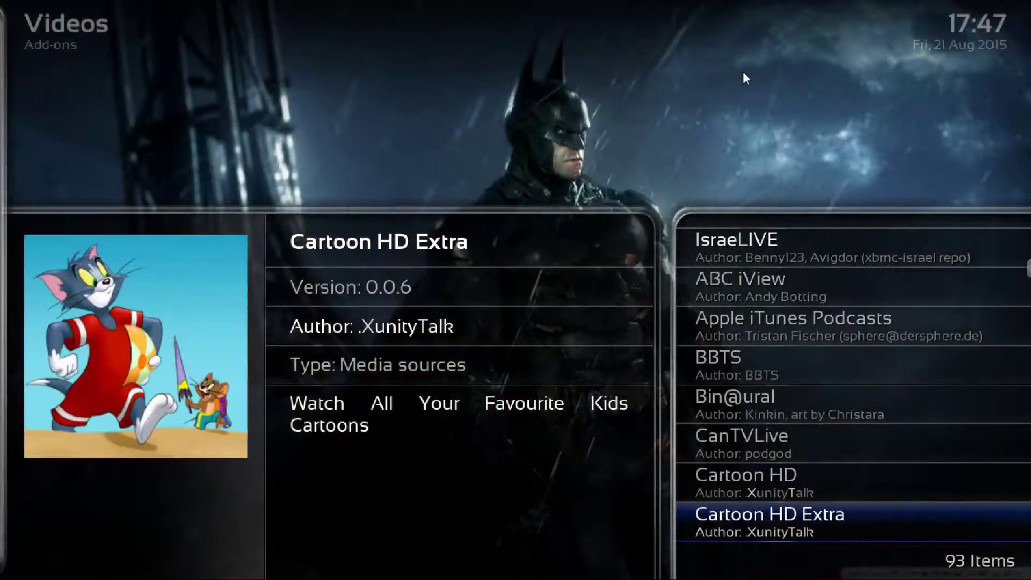
pyautogui.press('Down')
pyautogui.press('Down')
pyautogui.press('Down')
pyautogui.press('Down')
pyautogui.press('Up')
pyautogui.press('Down')
pyautogui.press('Down')
pyautogui.press('Down')
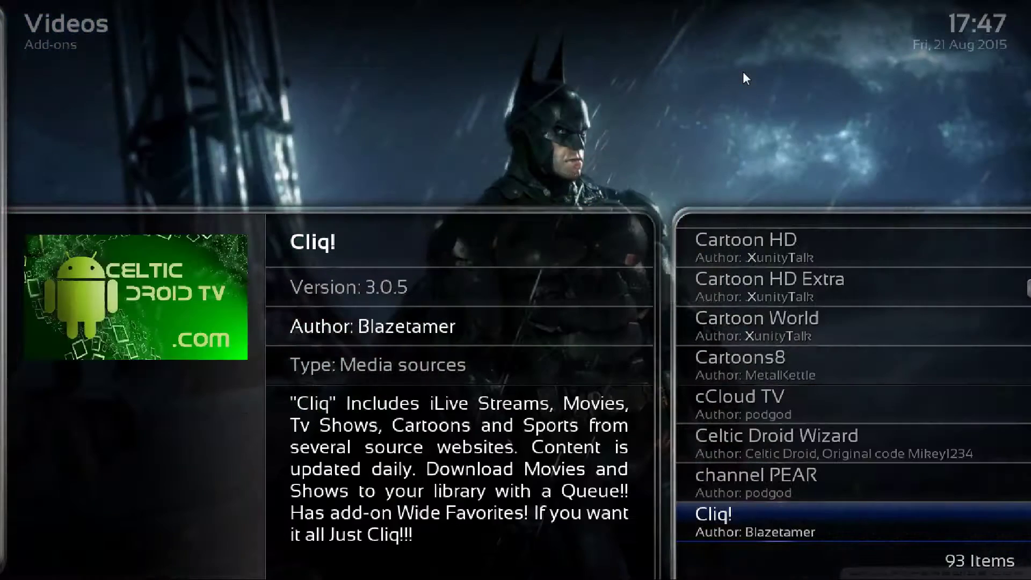
pyautogui.press('Up')
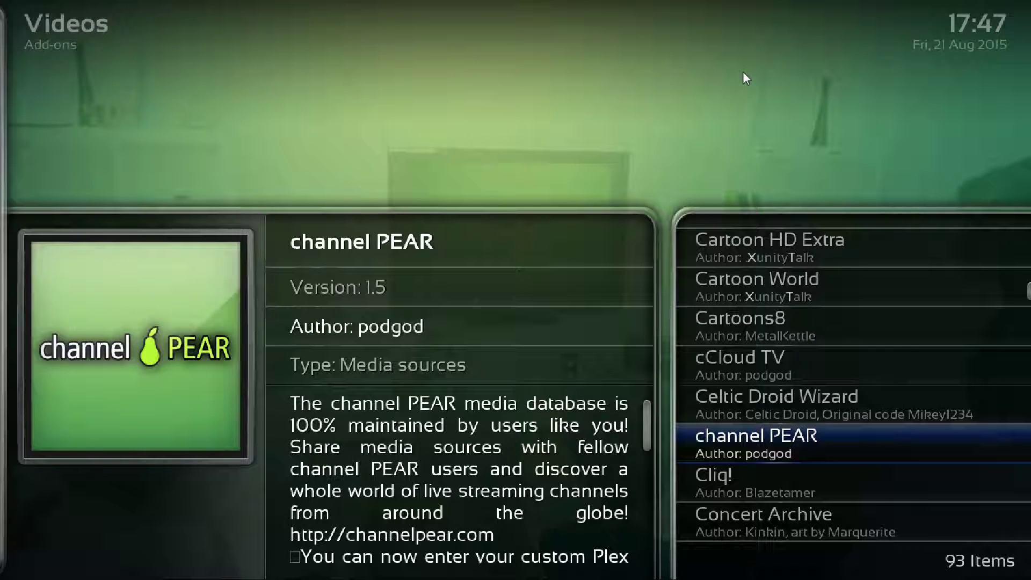
pyautogui.press('Return')
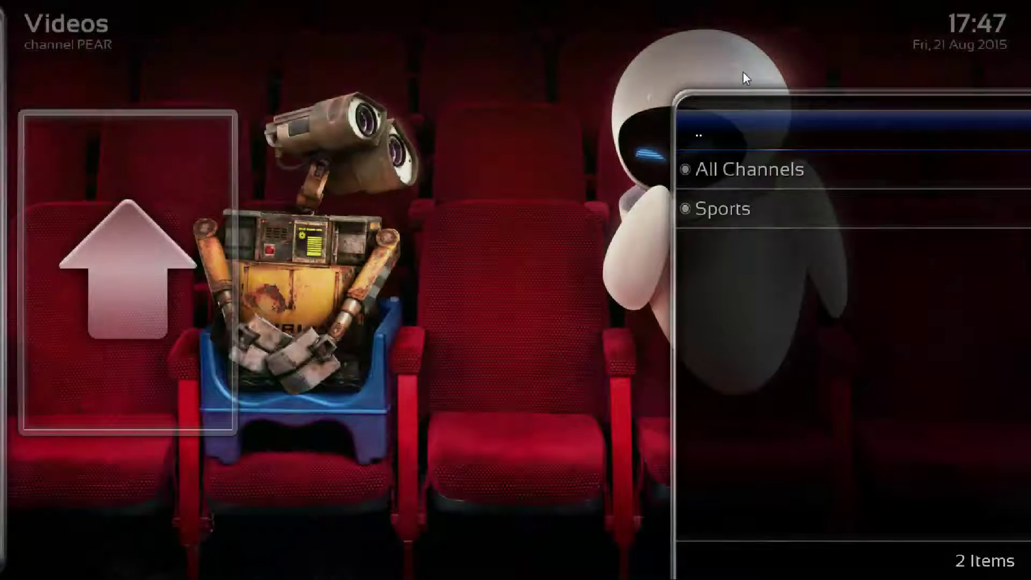
# - Open All Channels in channel PEAR and browse the list of channels
pyautogui.press('Down')
pyautogui.press('Return')
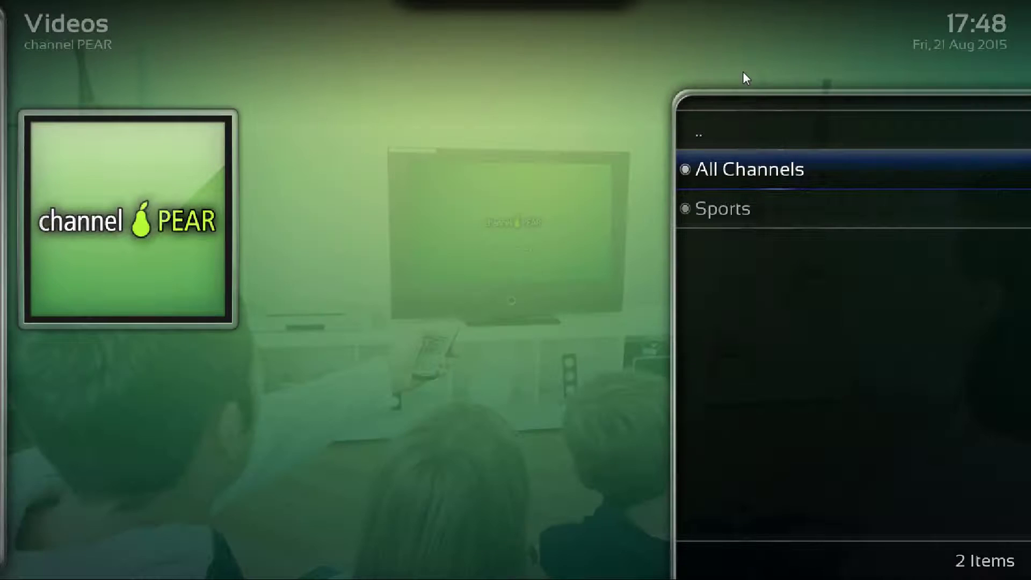
pyautogui.press('Down')
pyautogui.press('Down')
pyautogui.press('Down')
pyautogui.press('Down')
pyautogui.press('Down')
pyautogui.press('Down')
pyautogui.press('Down')
pyautogui.press('Down')
pyautogui.press('Down')
pyautogui.press('Down')
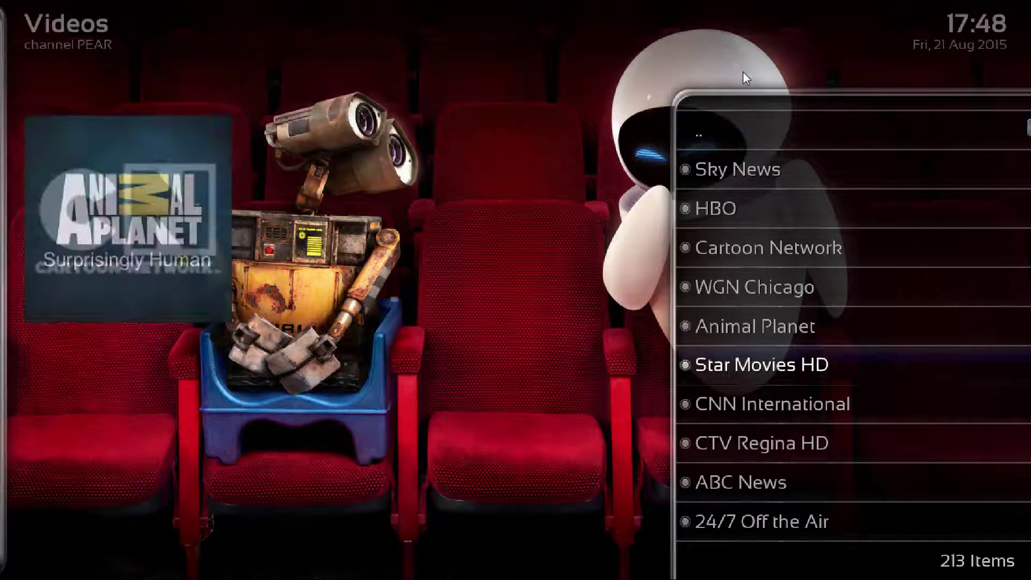